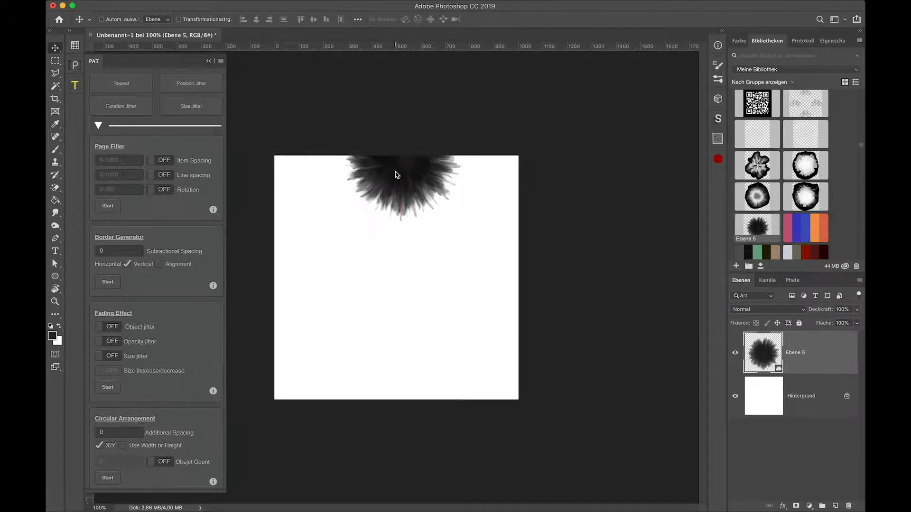
# Repeat the flower from the canvas's top edge onto the opposite edge and define the tile as a pattern.
pyautogui.click(140, 87)
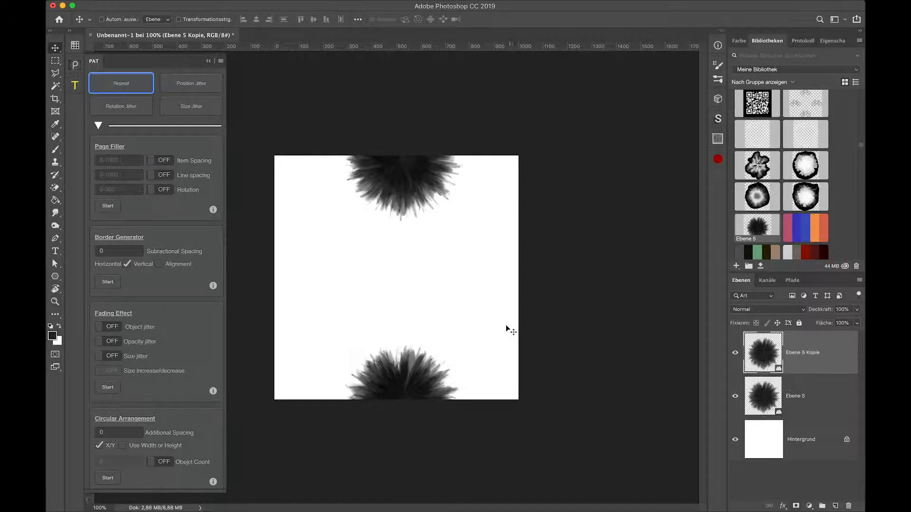
pyautogui.click(158, 4)
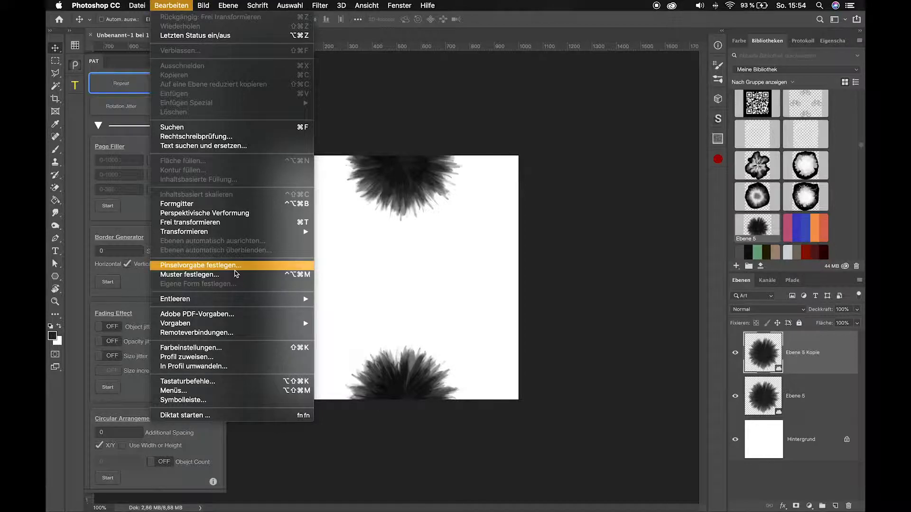
pyautogui.click(235, 275)
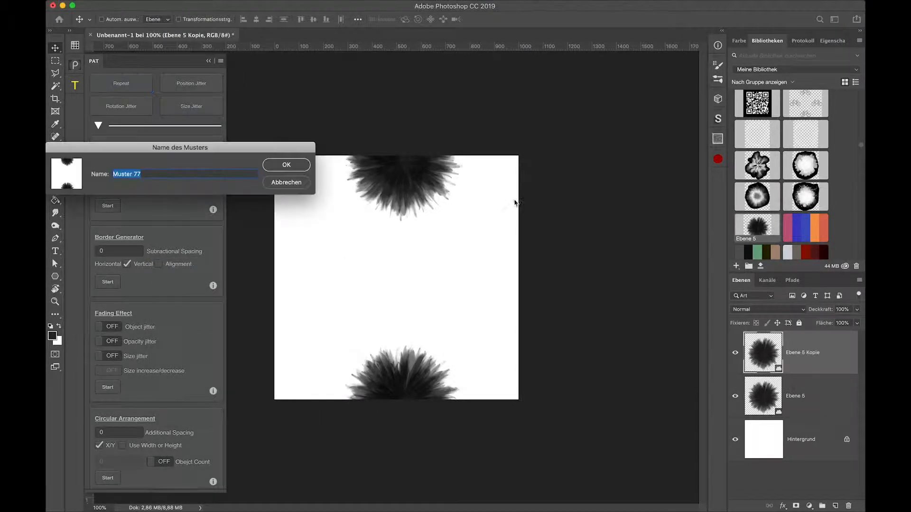
pyautogui.click(287, 165)
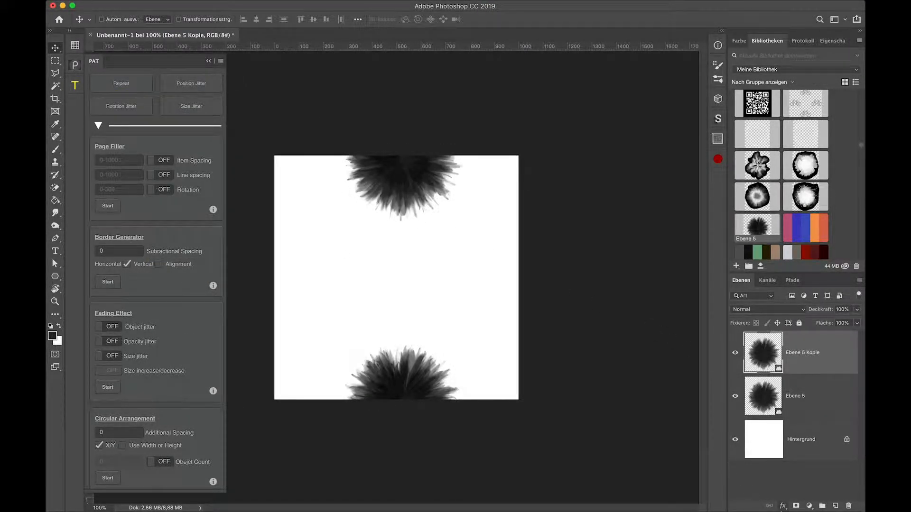
# Add a pattern fill layer using the newly defined flower pattern, scaled to 36%.
pyautogui.click(809, 506)
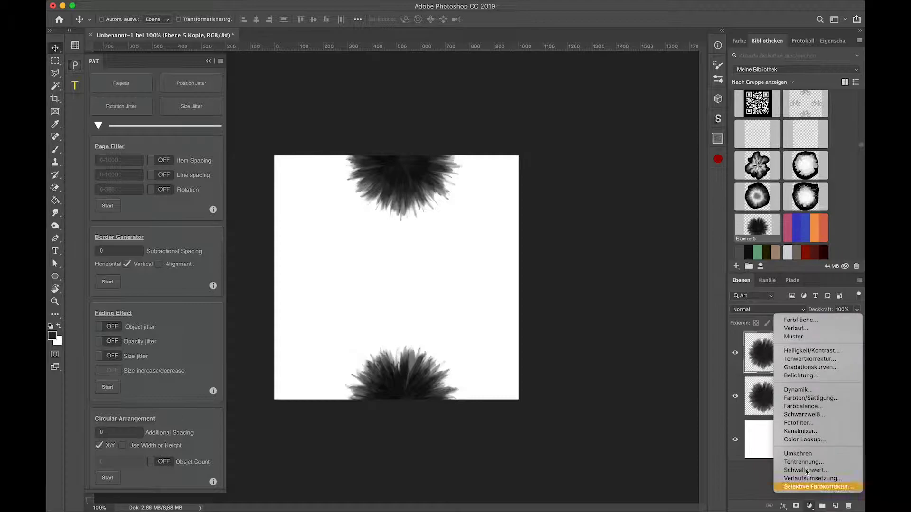
pyautogui.click(795, 337)
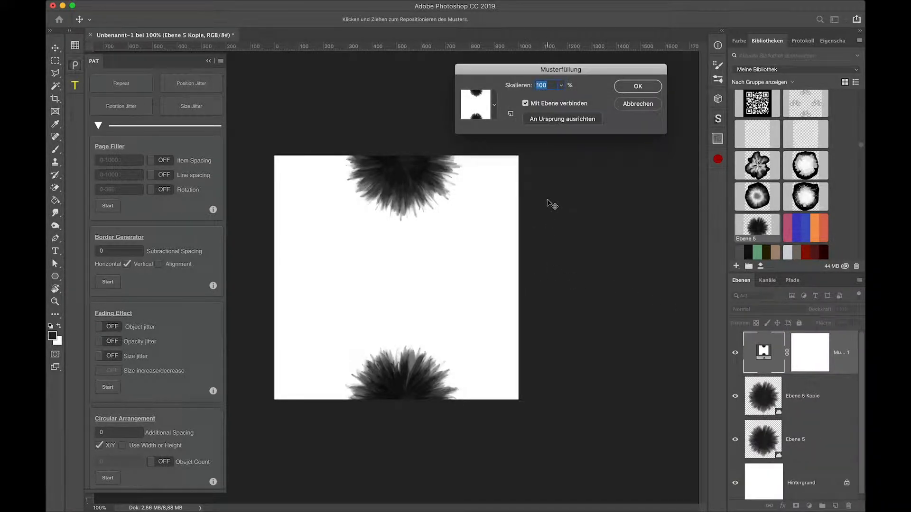
pyautogui.press('Down')
pyautogui.press('Down')
pyautogui.press('Down')
pyautogui.press('Down')
pyautogui.press('Down')
pyautogui.press('Down')
pyautogui.press('Down')
pyautogui.press('Down')
pyautogui.press('Down')
pyautogui.press('Down')
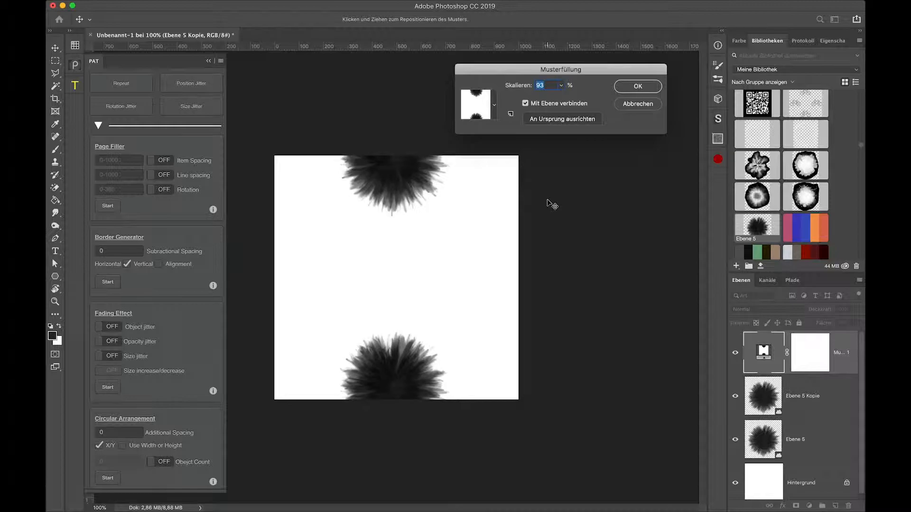
pyautogui.press('Down')
pyautogui.press('Down')
pyautogui.press('Down')
pyautogui.press('Down')
pyautogui.press('Down')
pyautogui.press('Down')
pyautogui.press('Down')
pyautogui.press('Down')
pyautogui.press('Down')
pyautogui.press('Down')
pyautogui.press('Down')
pyautogui.press('Down')
pyautogui.press('Down')
pyautogui.press('Down')
pyautogui.press('Down')
pyautogui.press('Down')
pyautogui.press('Down')
pyautogui.press('Down')
pyautogui.press('Down')
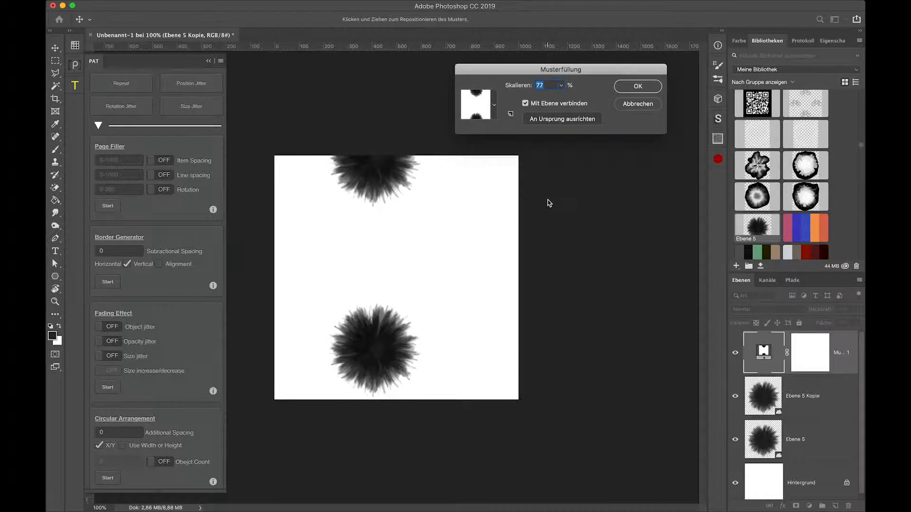
pyautogui.press('Down')
pyautogui.press('Down')
pyautogui.press('Down')
pyautogui.press('Down')
pyautogui.press('Down')
pyautogui.press('Down')
pyautogui.press('Down')
pyautogui.press('Down')
pyautogui.press('Down')
pyautogui.press('Down')
pyautogui.press('Down')
pyautogui.press('Down')
pyautogui.press('Down')
pyautogui.press('Down')
pyautogui.press('Down')
pyautogui.press('Down')
pyautogui.press('Down')
pyautogui.press('Down')
pyautogui.press('Down')
pyautogui.press('Down')
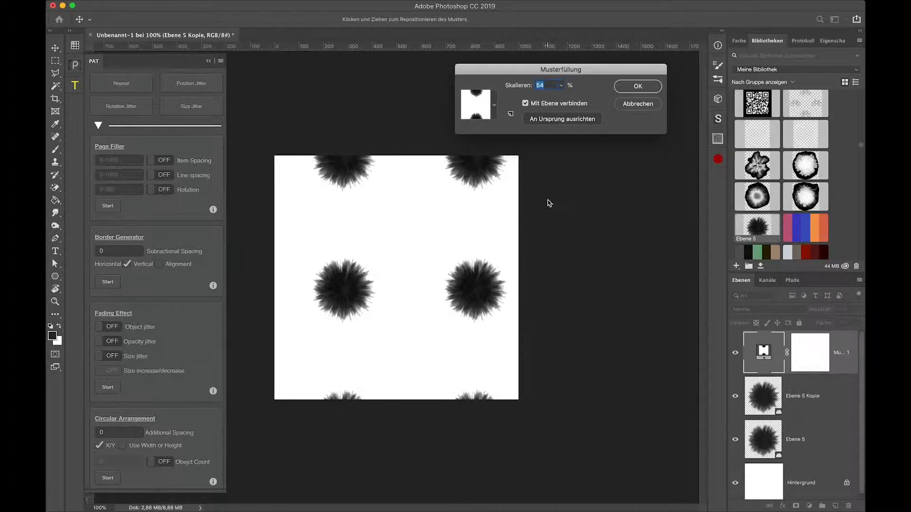
pyautogui.press('Down')
pyautogui.press('Down')
pyautogui.press('Down')
pyautogui.press('Down')
pyautogui.press('Down')
pyautogui.press('Down')
pyautogui.press('Down')
pyautogui.press('Down')
pyautogui.press('Down')
pyautogui.press('Down')
pyautogui.press('Down')
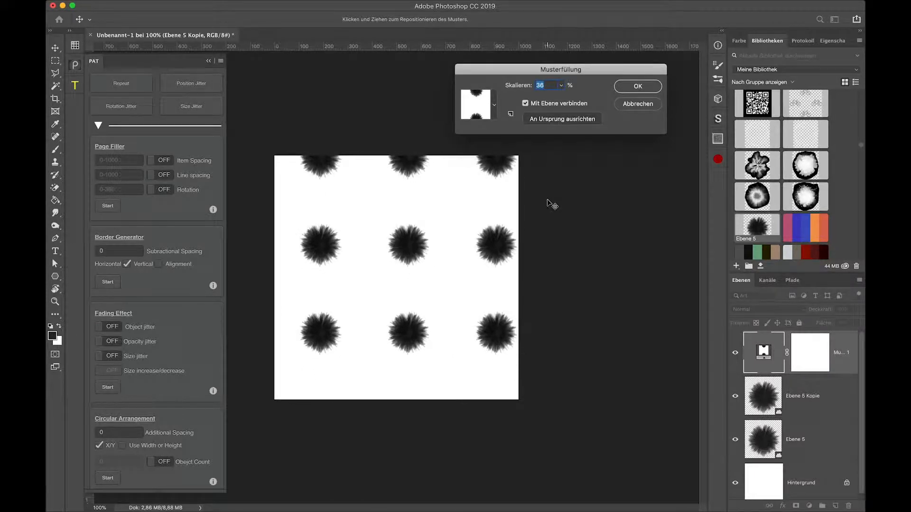
pyautogui.press('Return')
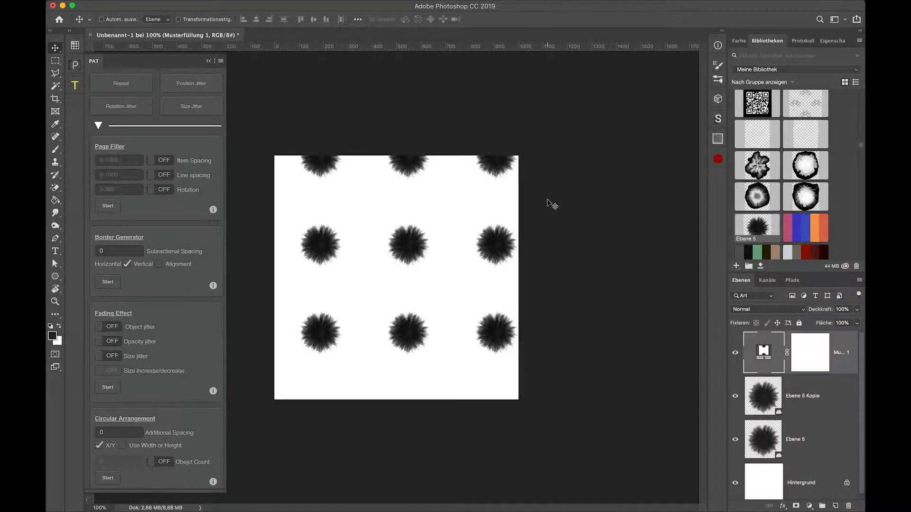
# Delete the pattern fill layer and the repeated flower copy.
pyautogui.press('Delete')
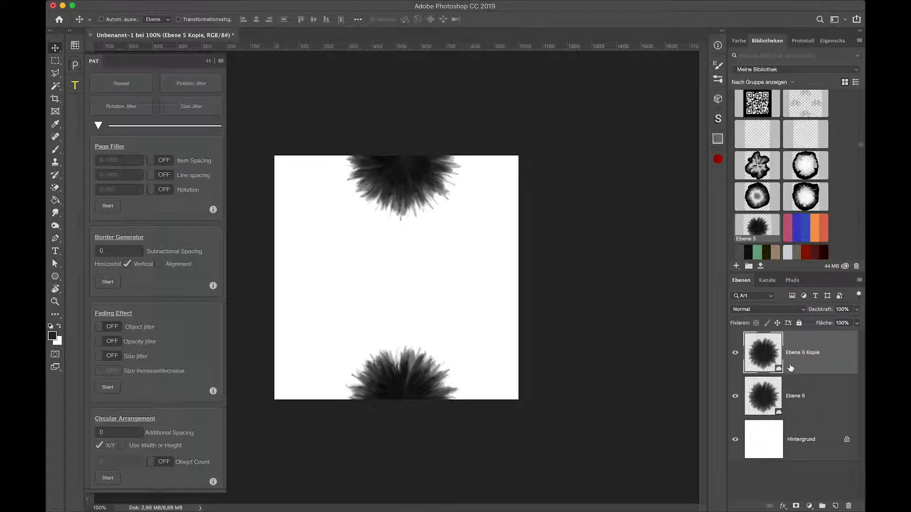
pyautogui.press('Delete')
# Move the flower onto the canvas's right edge and repeat it on the opposite edge.
pyautogui.moveTo(403, 199)
pyautogui.mouseDown()
pyautogui.moveTo(359, 274)
pyautogui.moveTo(439, 338)
pyautogui.moveTo(366, 284)
pyautogui.moveTo(386, 320)
pyautogui.moveTo(452, 284)
pyautogui.moveTo(535, 286)
pyautogui.mouseUp()
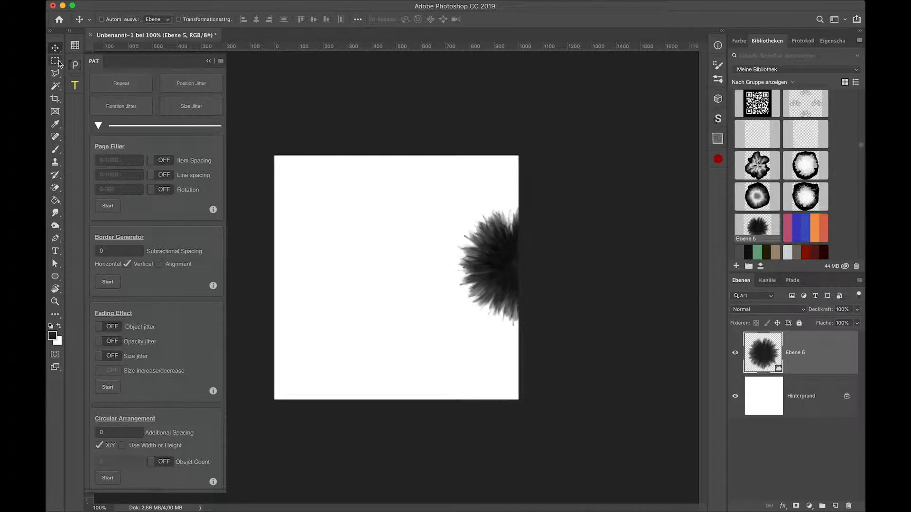
pyautogui.click(121, 84)
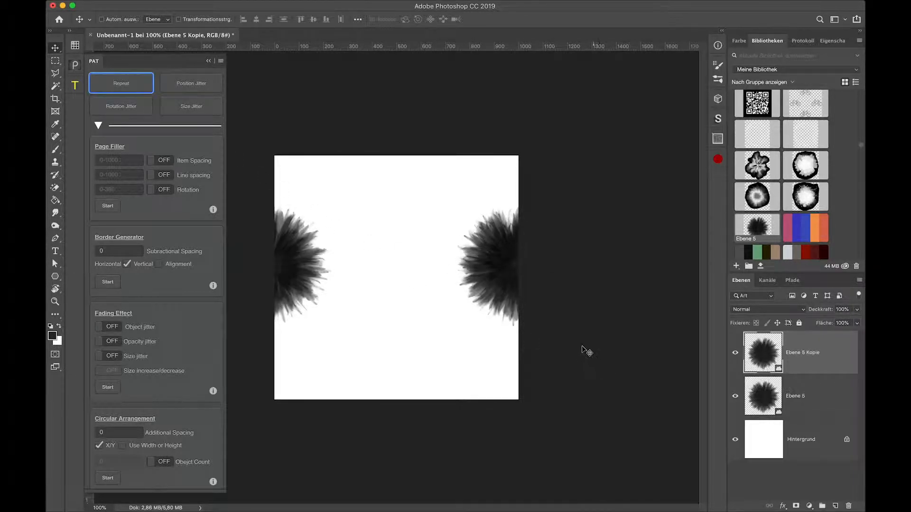
# Undo the last repeat, move the flower onto the canvas's top-left corner and repeat it in the other corners.
pyautogui.press('super+z')
pyautogui.moveTo(524, 261)
pyautogui.mouseDown()
pyautogui.moveTo(372, 195)
pyautogui.moveTo(273, 167)
pyautogui.moveTo(273, 156)
pyautogui.mouseUp()
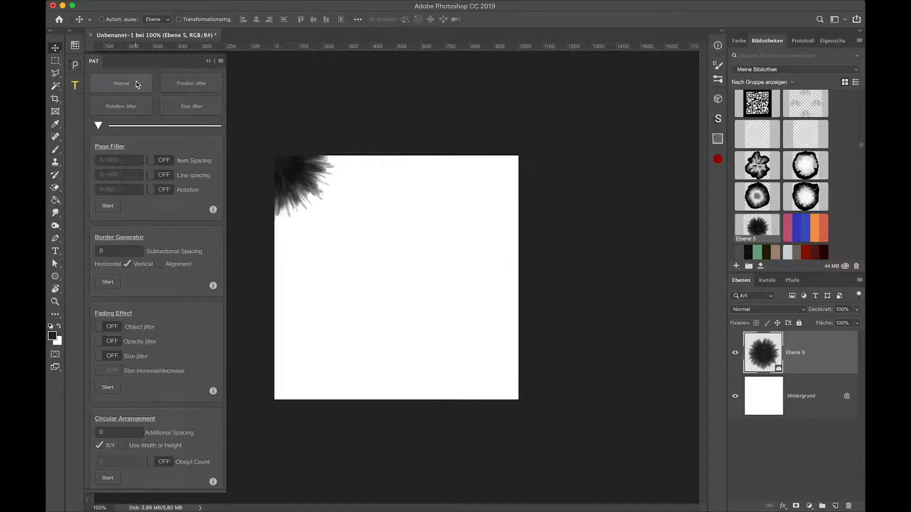
pyautogui.click(148, 87)
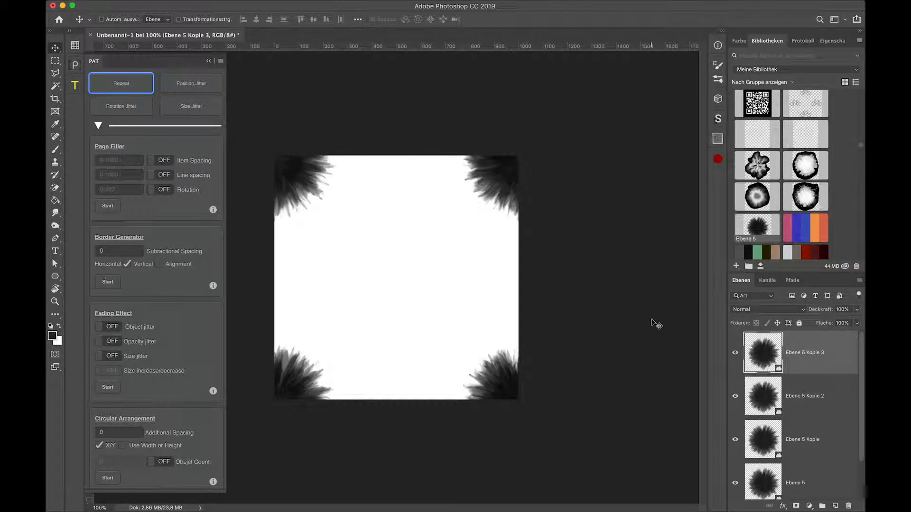
# Undo the corner repeats and move the flower to about the centre of the canvas.
pyautogui.press('super+z')
pyautogui.press('super+z')
pyautogui.press('super+z')
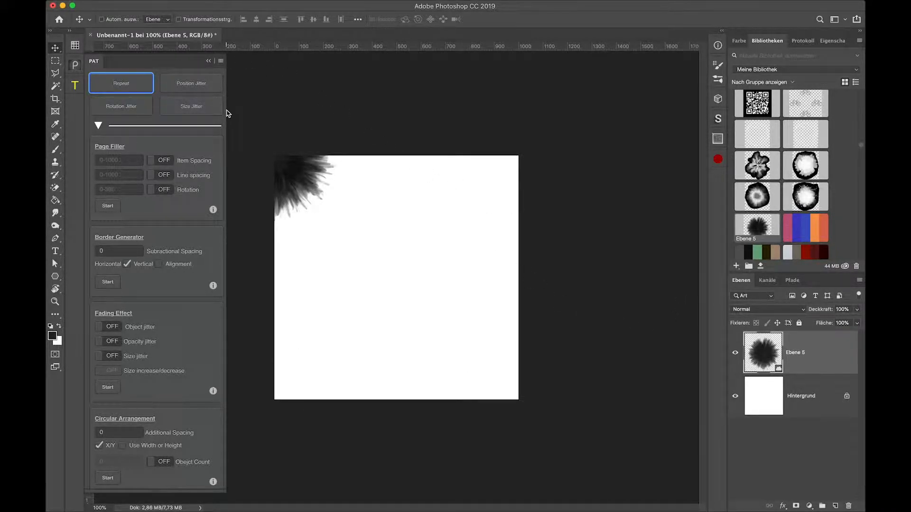
pyautogui.moveTo(303, 177); pyautogui.dragTo(427, 298)
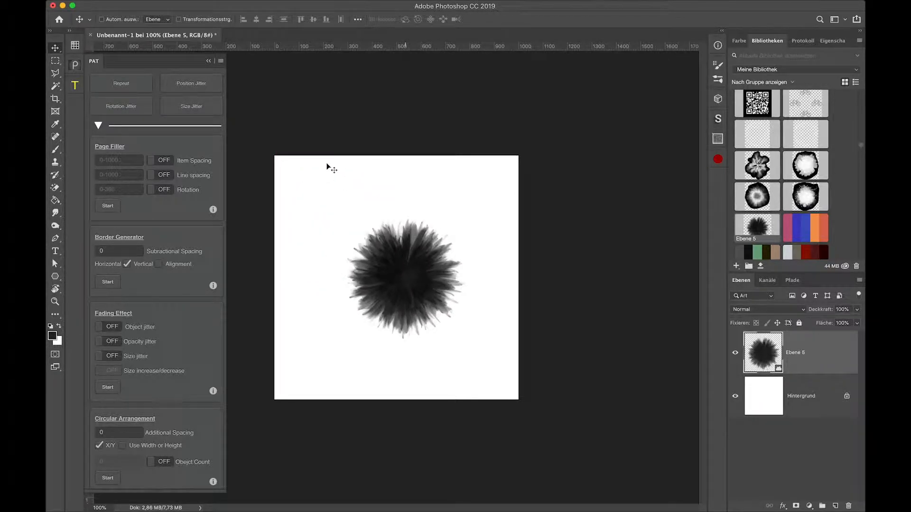
# Randomize the flower's position on the canvas several times with Position Jitter.
pyautogui.click(196, 84)
pyautogui.click(197, 86)
pyautogui.click(195, 87)
pyautogui.click(194, 88)
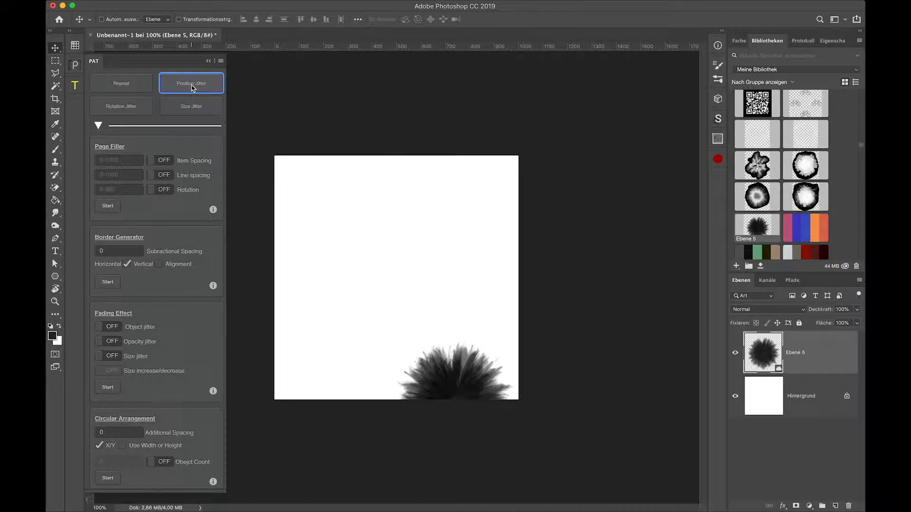
# Randomize the flower's rotation with Rotation Jitter and its size with Size Jitter.
pyautogui.click(132, 108)
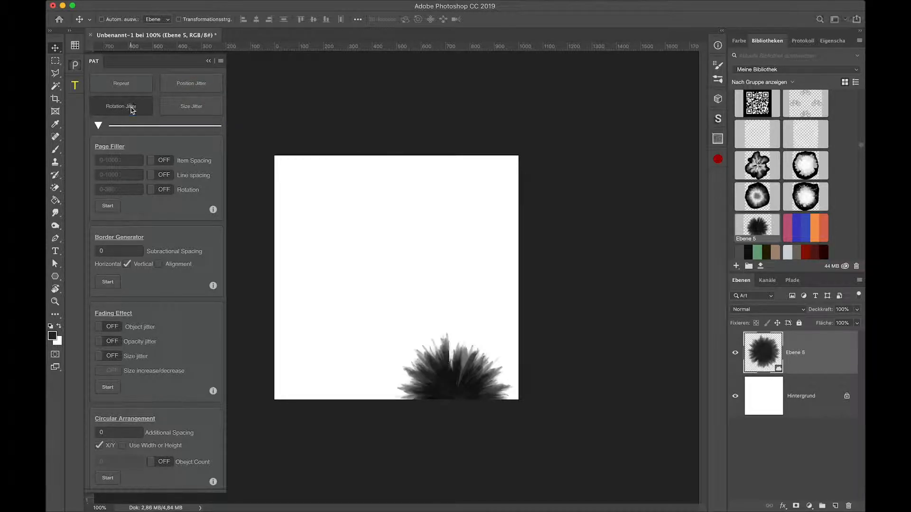
pyautogui.click(132, 109)
pyautogui.click(132, 108)
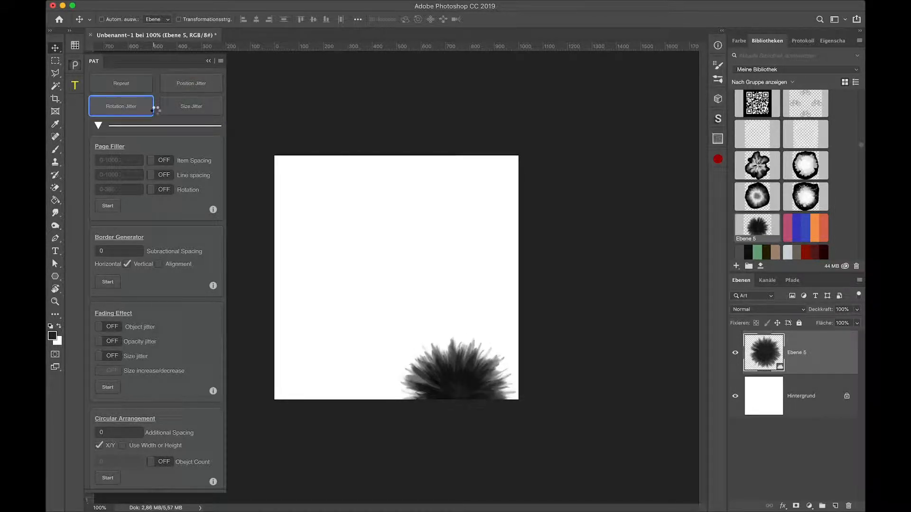
pyautogui.click(192, 112)
pyautogui.click(192, 114)
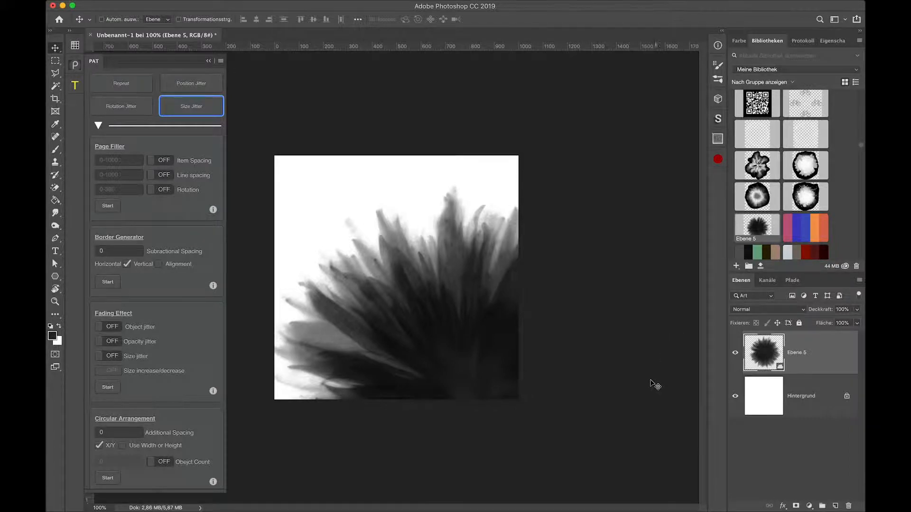
# Shrink the enlarged flower with Free Transform and place it near the centre of the canvas.
pyautogui.hotkey('ctrl', 't')
pyautogui.moveTo(261, 122); pyautogui.dragTo(349, 209)
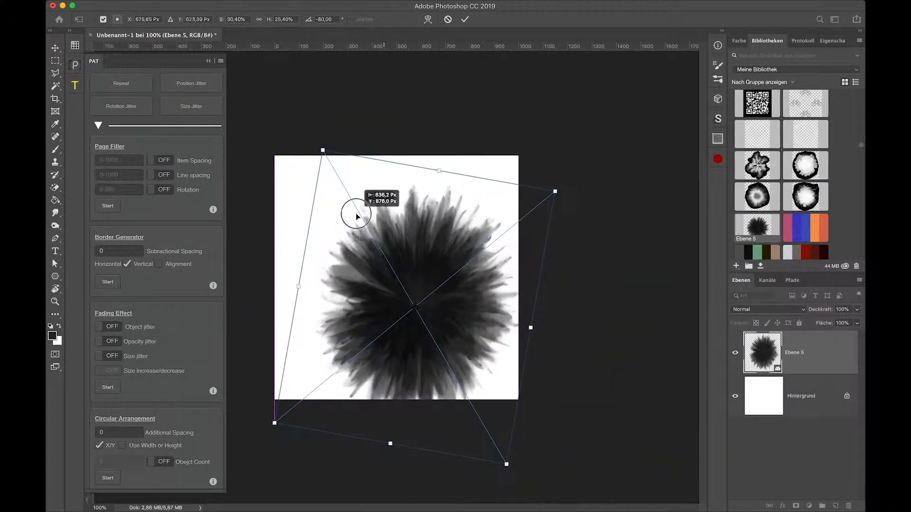
pyautogui.moveTo(322, 146); pyautogui.dragTo(395, 273)
pyautogui.moveTo(438, 345); pyautogui.dragTo(371, 250)
pyautogui.press('Return')
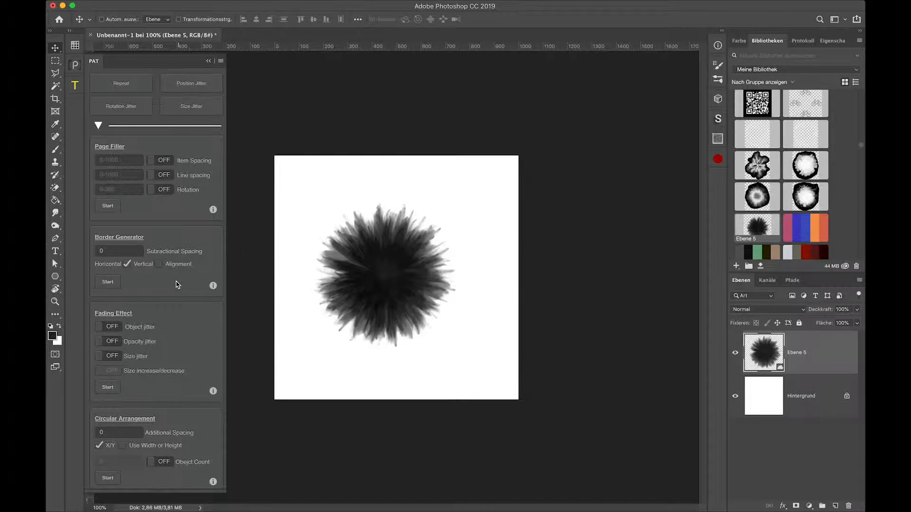
# Generate a Half Drop pattern from the flower layer.
pyautogui.scroll(-10, 179, 285)
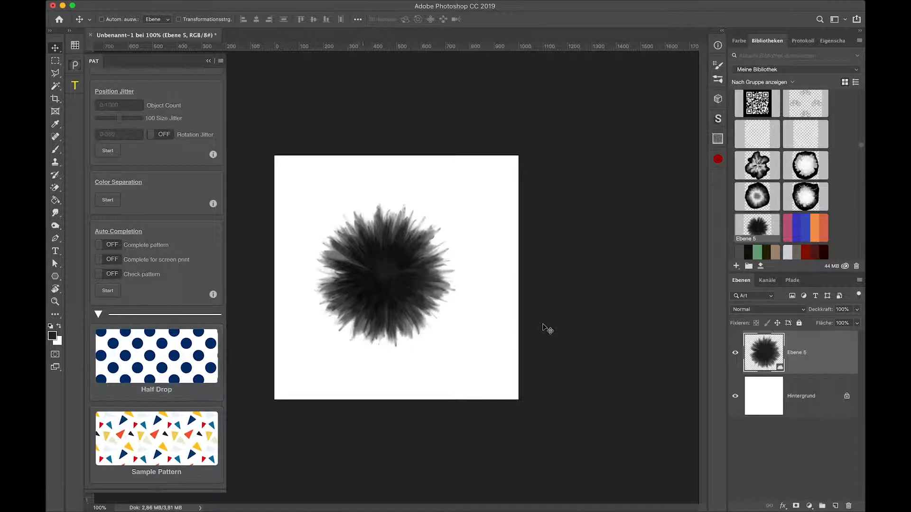
pyautogui.click(161, 354)
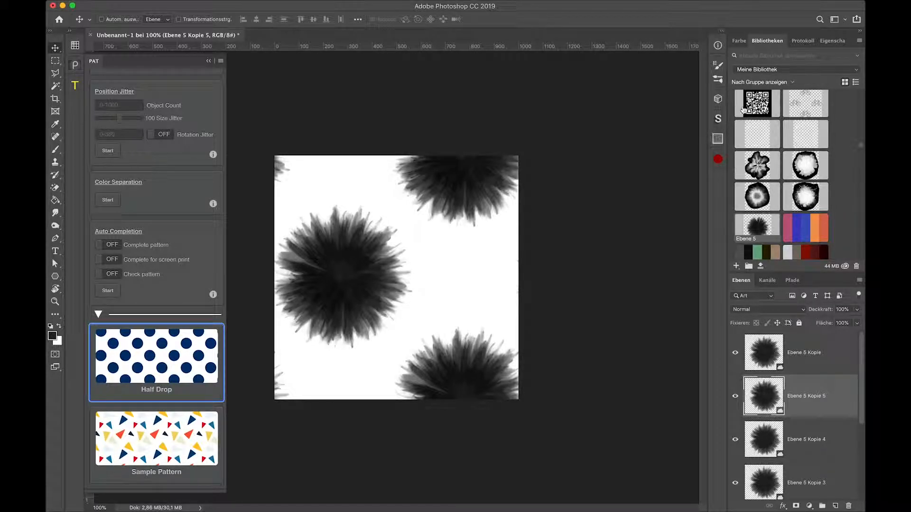
# Show the document history and delete Gruppe 1 with its triangles from Sample1.psd.
pyautogui.click(803, 41)
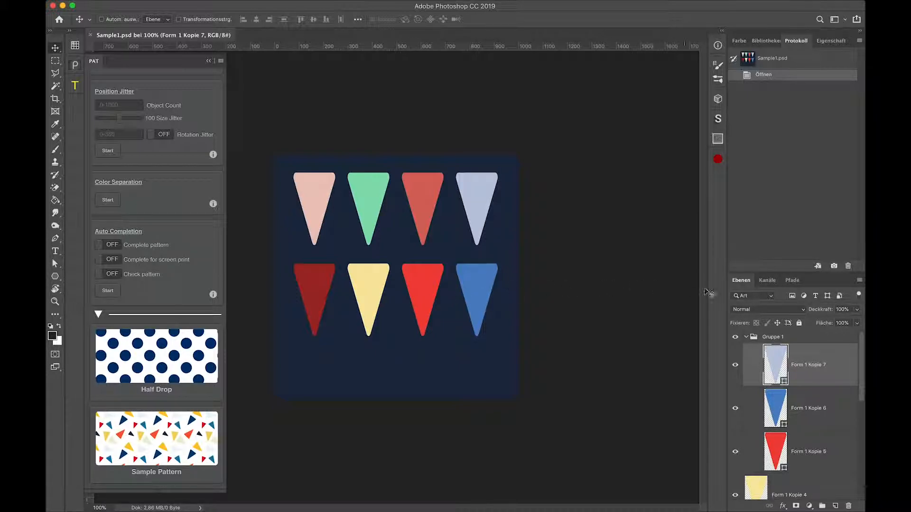
pyautogui.click(800, 338)
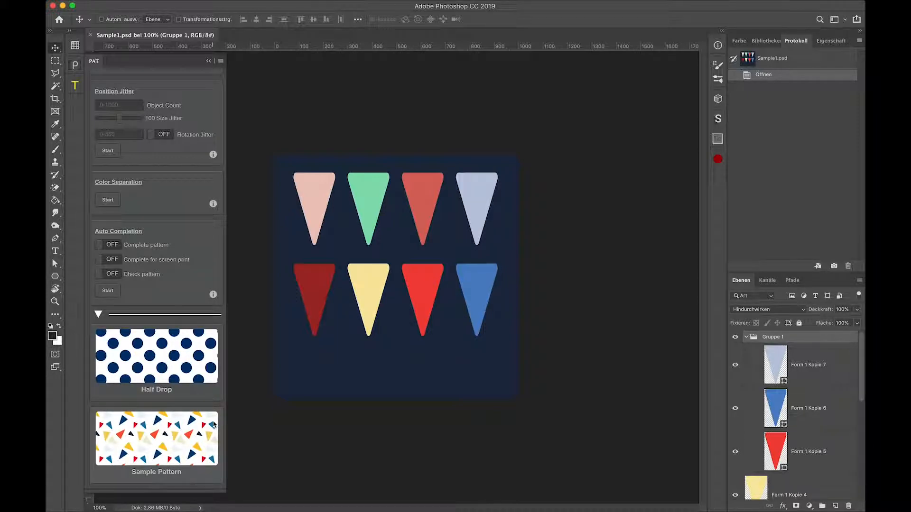
pyautogui.press('Delete')
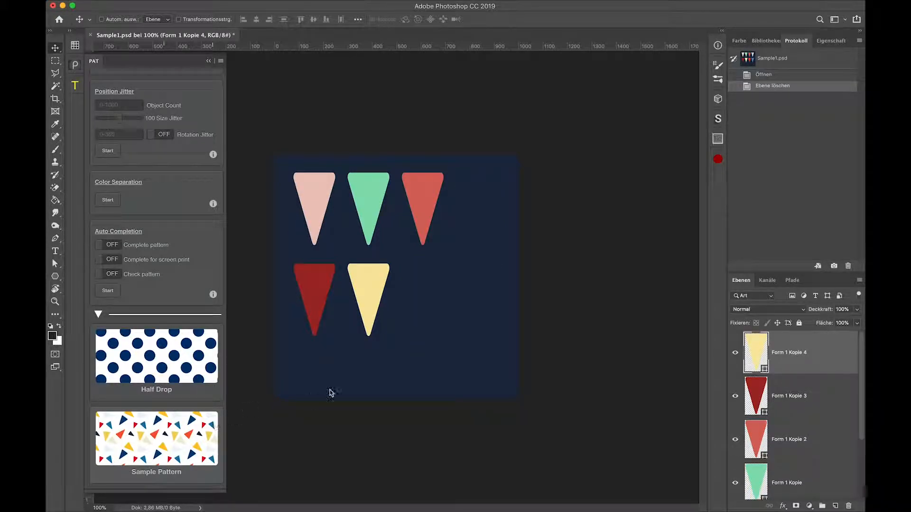
# Select the five triangle layers from Form 1 to Form 1 Kopie 4 and generate a Sample Pattern from them.
pyautogui.scroll(-3, 799, 455)
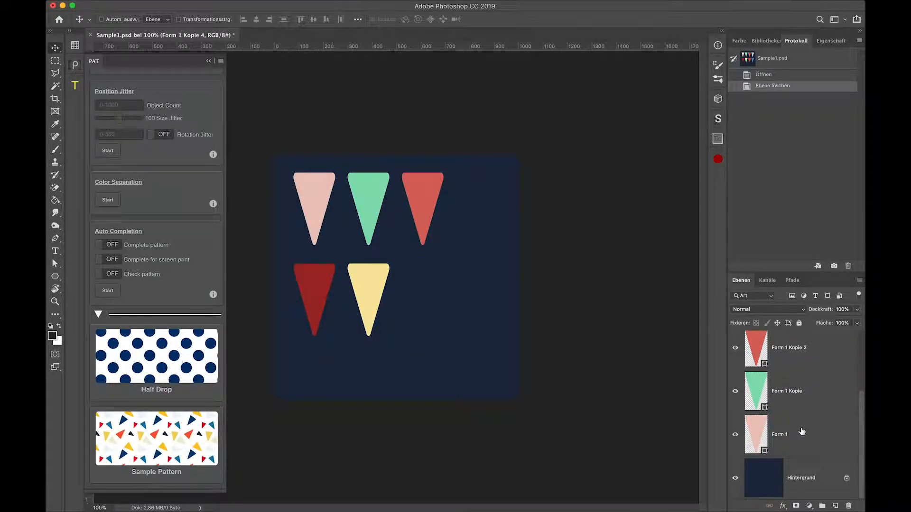
pyautogui.keyDown('shift'); pyautogui.click(808, 434); pyautogui.keyUp('shift')
pyautogui.scroll(1, 798, 435)
pyautogui.scroll(-1, 798, 435)
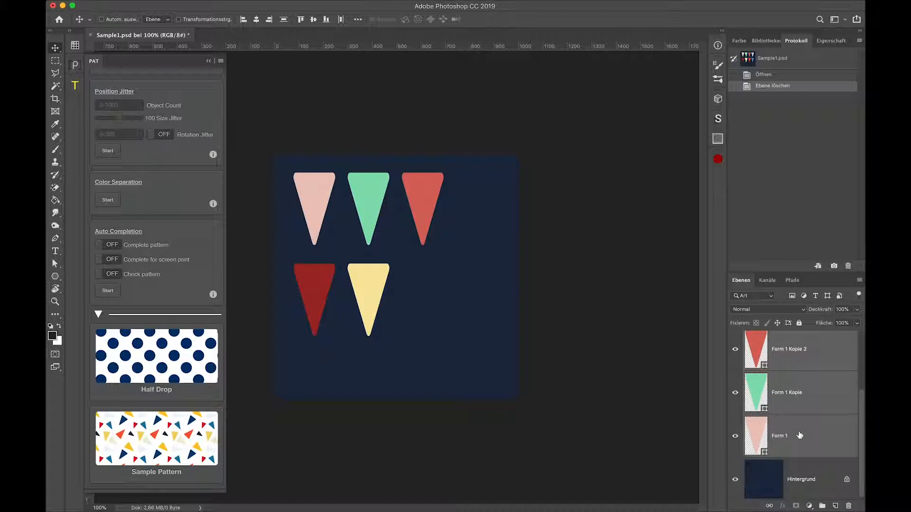
pyautogui.scroll(2, 803, 422)
pyautogui.scroll(1, 802, 422)
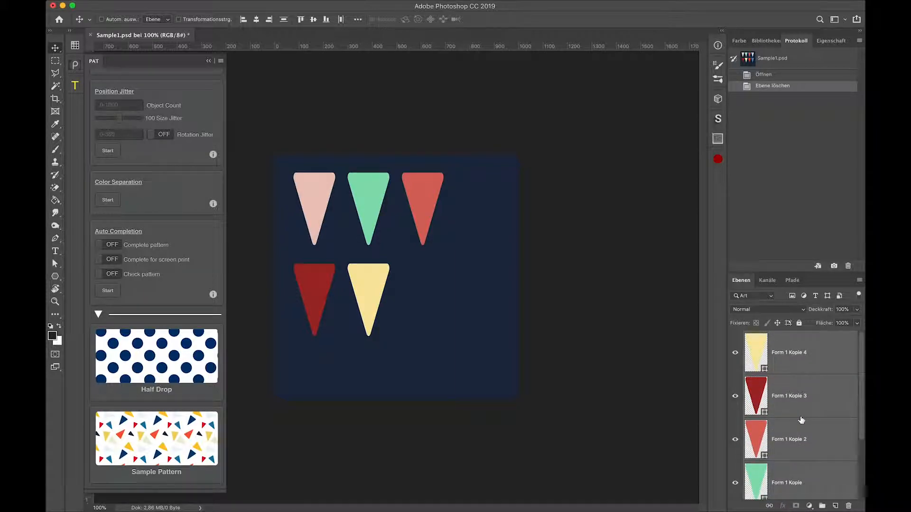
pyautogui.click(161, 444)
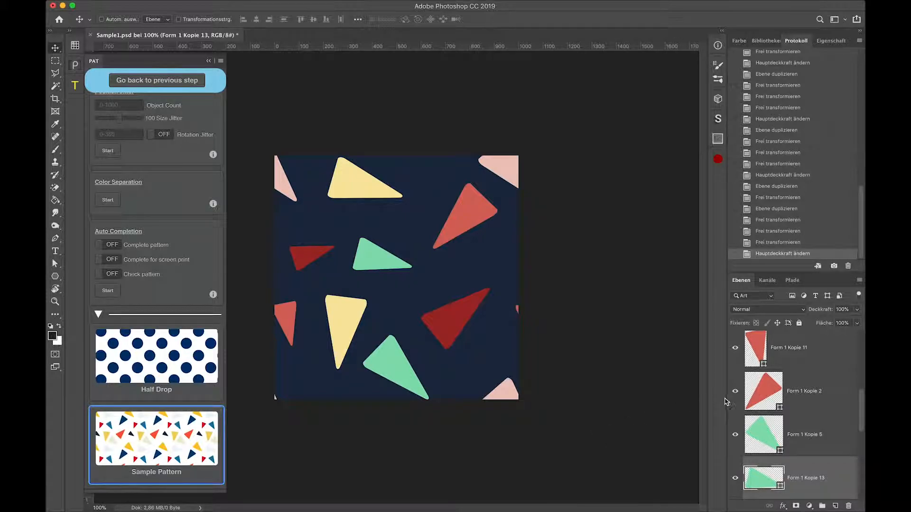
# Go back to the state before the generated pattern and select the layers Form 1 Kopie 3 and Form 1 Kopie 4.
pyautogui.click(146, 81)
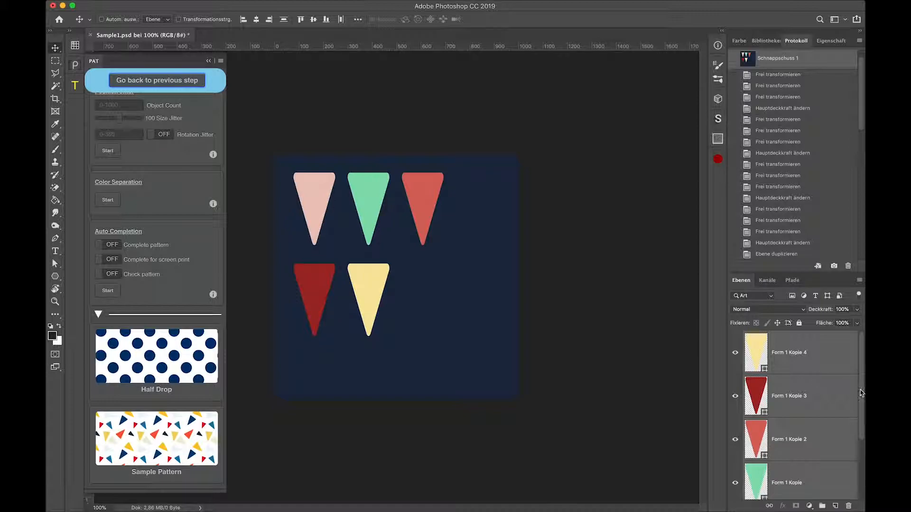
pyautogui.click(832, 384)
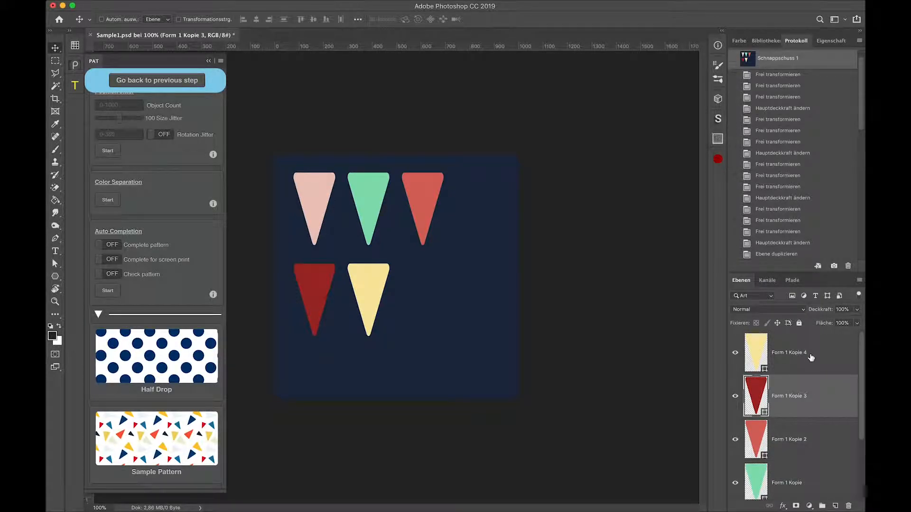
pyautogui.keyDown('shift'); pyautogui.click(811, 357); pyautogui.keyUp('shift')
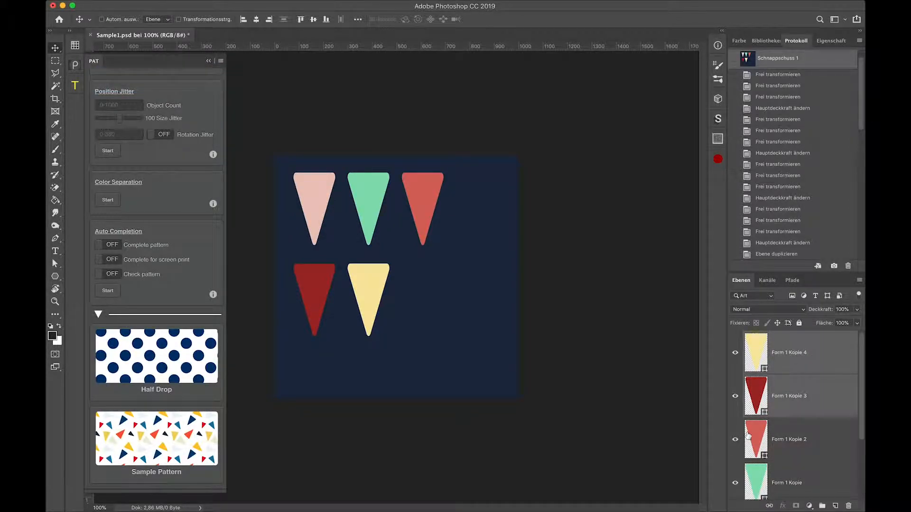
# Hide the layers Form 1, Form 1 Kopie and Form 1 Kopie 2 and generate a Sample Pattern from the two selected triangles.
pyautogui.scroll(-3, 748, 435)
pyautogui.click(736, 370)
pyautogui.click(735, 413)
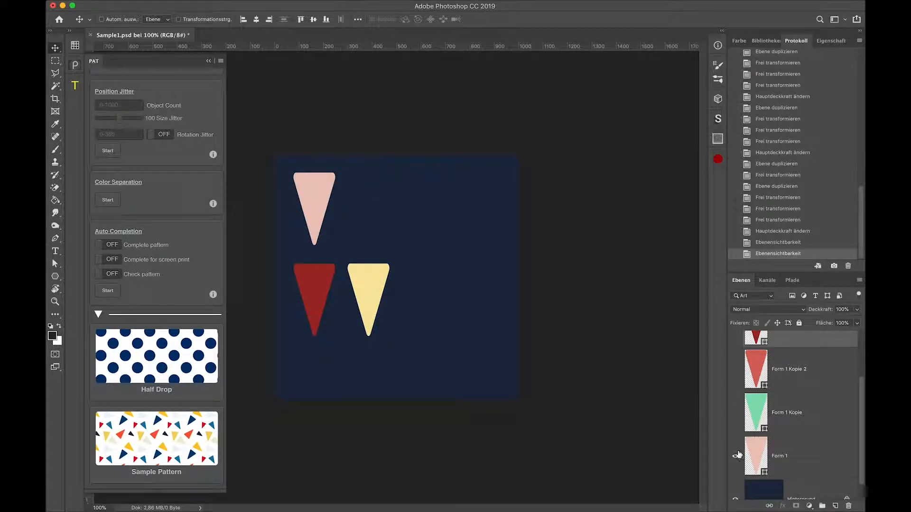
pyautogui.click(736, 456)
pyautogui.scroll(3, 739, 417)
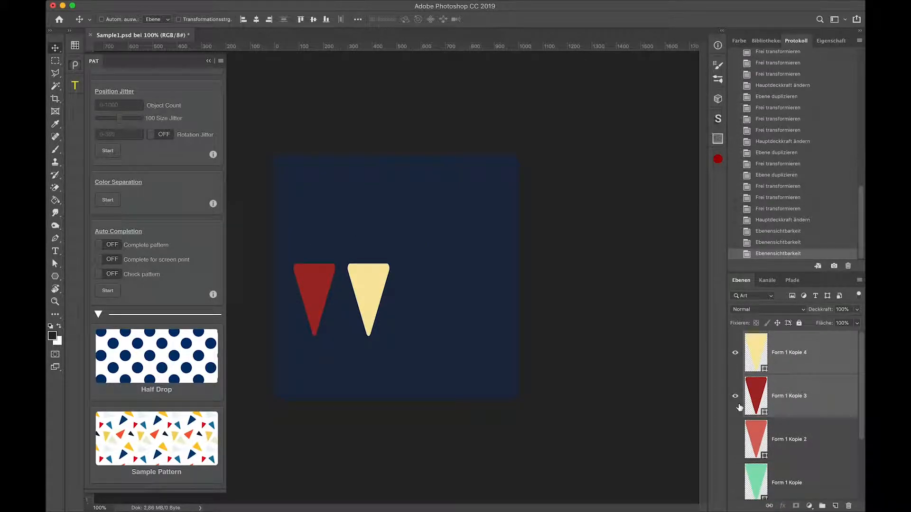
pyautogui.click(151, 448)
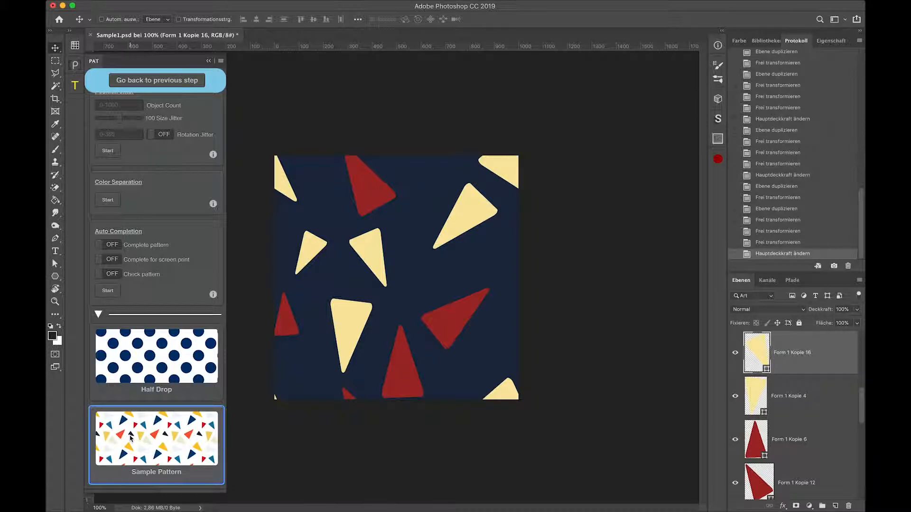
pyautogui.scroll(-3, 787, 389)
pyautogui.click(796, 358)
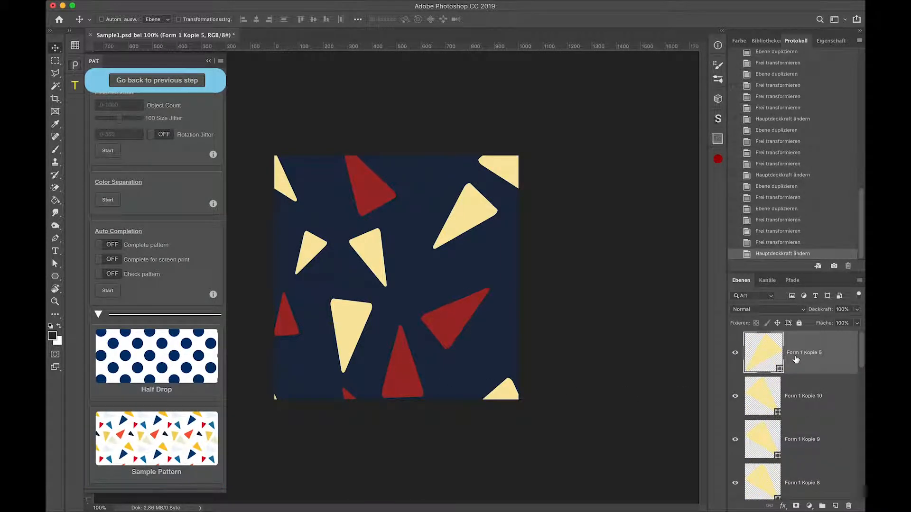
pyautogui.press('BackSpace')
pyautogui.press('BackSpace')
pyautogui.press('BackSpace')
pyautogui.press('BackSpace')
pyautogui.press('BackSpace')
pyautogui.press('BackSpace')
pyautogui.press('BackSpace')
pyautogui.press('BackSpace')
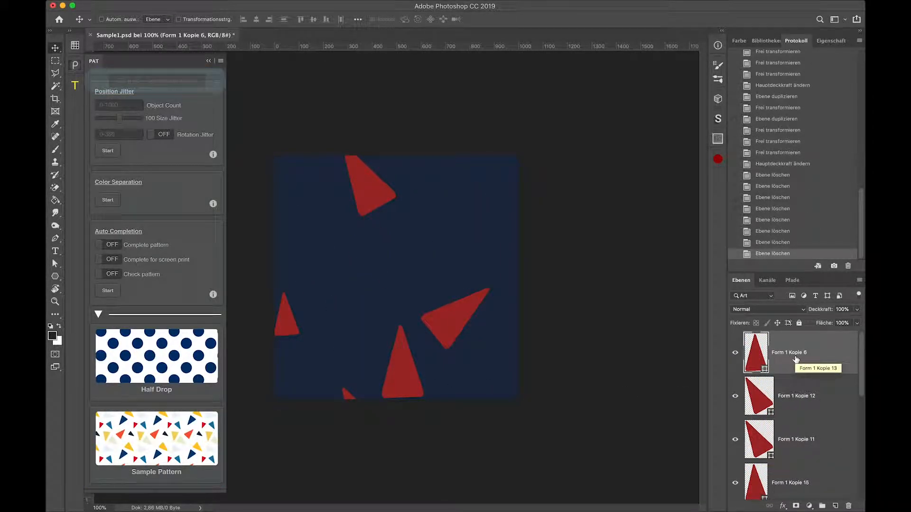
pyautogui.press('BackSpace')
# Restore the history snapshot Schnappschuss 1 and hide every triangle layer except Form 1 Kopie 4.
pyautogui.scroll(10, 838, 136)
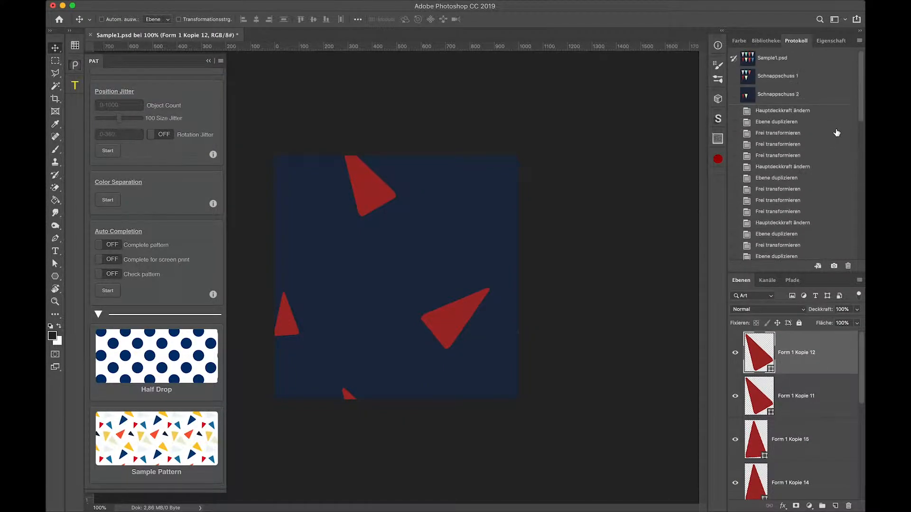
pyautogui.click(803, 86)
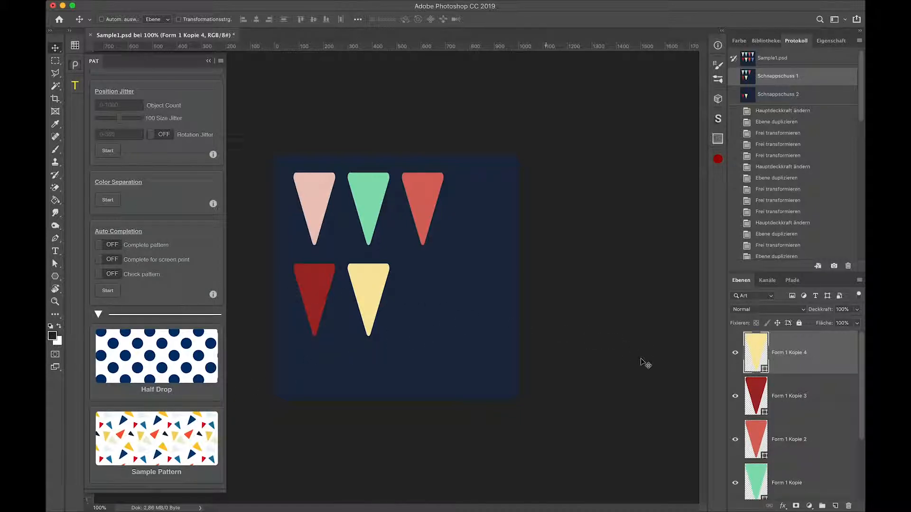
pyautogui.moveTo(735, 396); pyautogui.dragTo(739, 485)
pyautogui.scroll(-3, 739, 485)
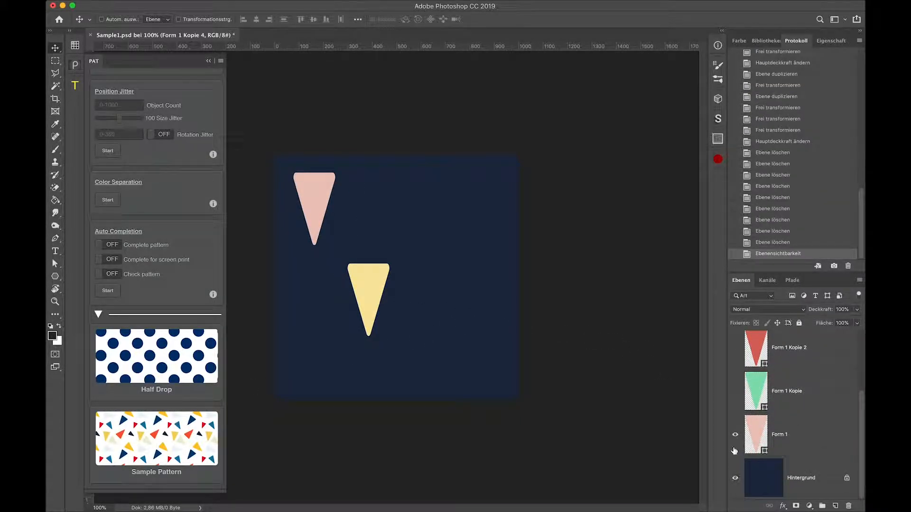
pyautogui.click(735, 436)
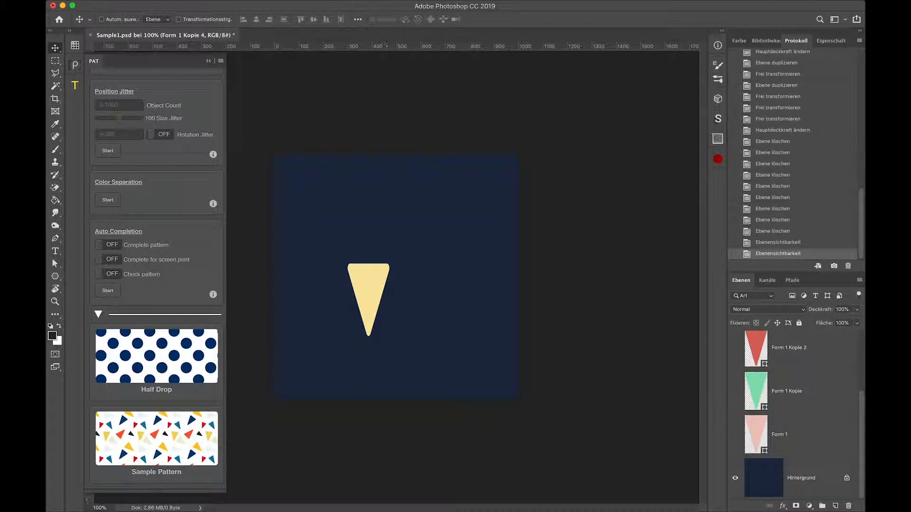
# Generate a Half Drop pattern from Form 1 Kopie 4 and delete the two duplicated yellow triangle layers.
pyautogui.click(145, 370)
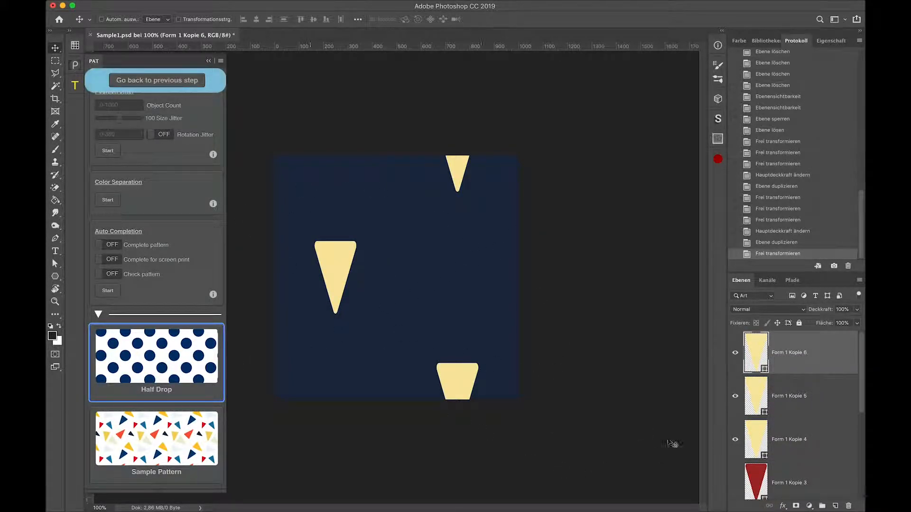
pyautogui.press('BackSpace')
pyautogui.press('BackSpace')
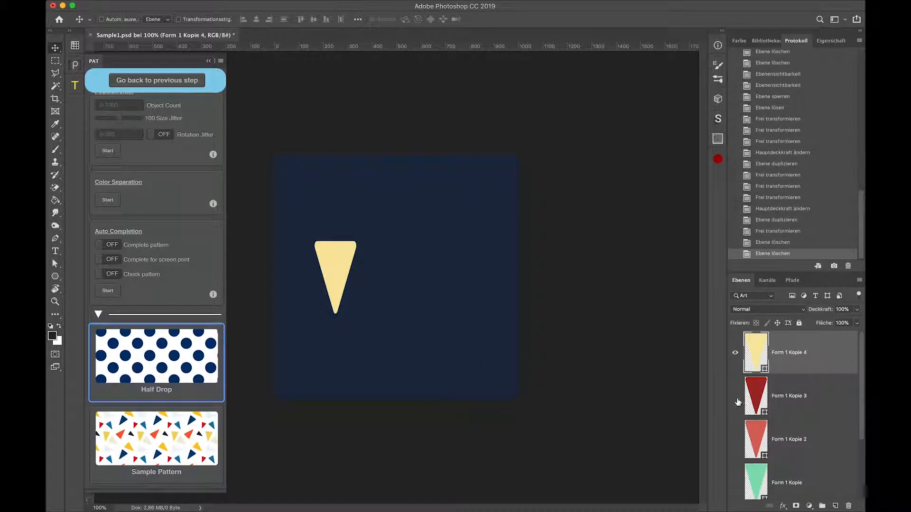
# Show Form 1 Kopie 3, generate a Half Drop pattern from it and Form 1 Kopie 4, and delete the duplicate layer Form 1 Kopie 5.
pyautogui.click(735, 396)
pyautogui.click(819, 400)
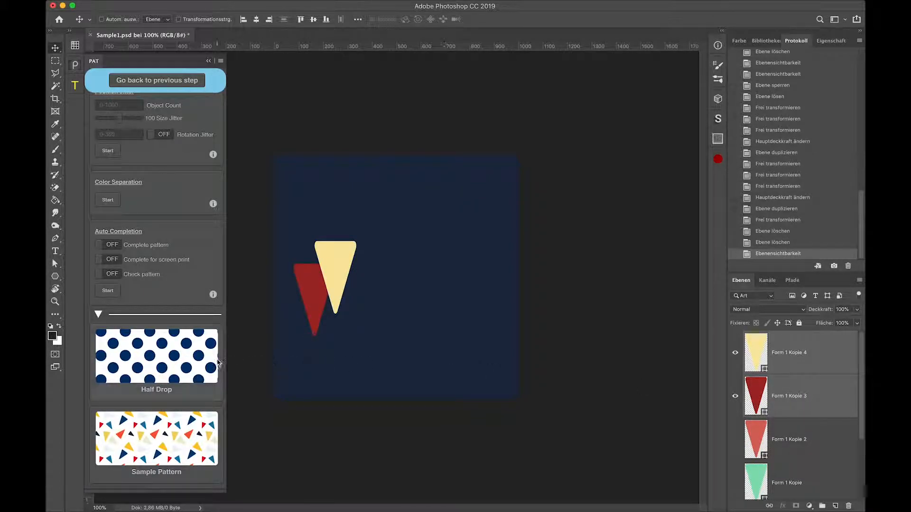
pyautogui.click(166, 361)
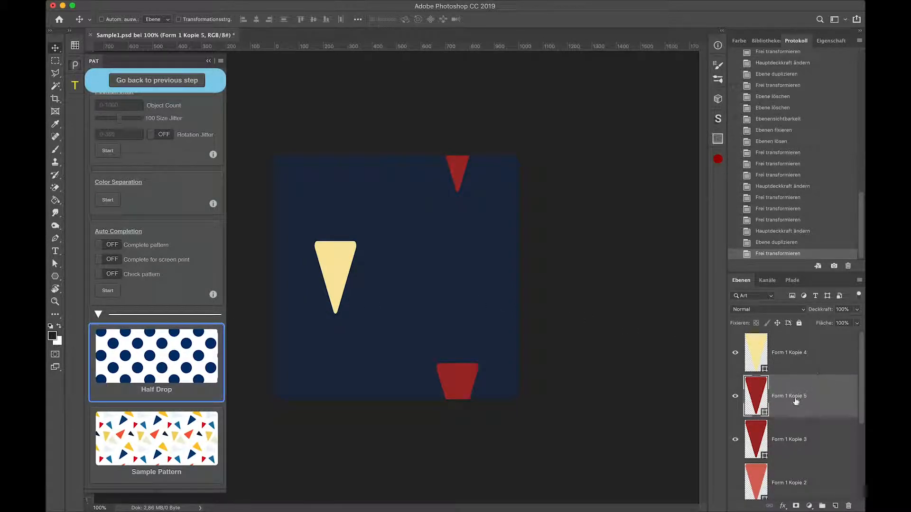
pyautogui.press('Delete')
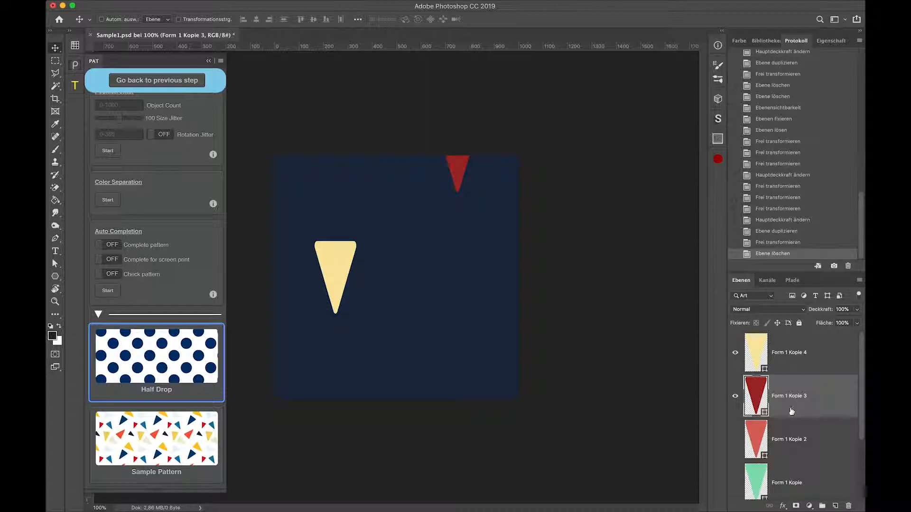
# Show Form 1 Kopie 2 and generate a Half Drop pattern from Form 1 Kopie 4, Form 1 Kopie 3 and Form 1 Kopie 2.
pyautogui.click(736, 441)
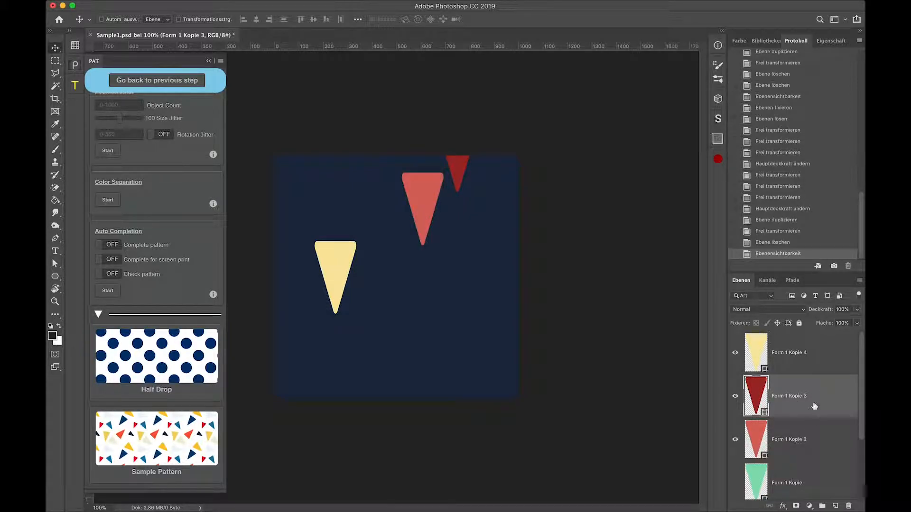
pyautogui.click(807, 364)
pyautogui.keyDown('shift'); pyautogui.click(812, 431); pyautogui.keyUp('shift')
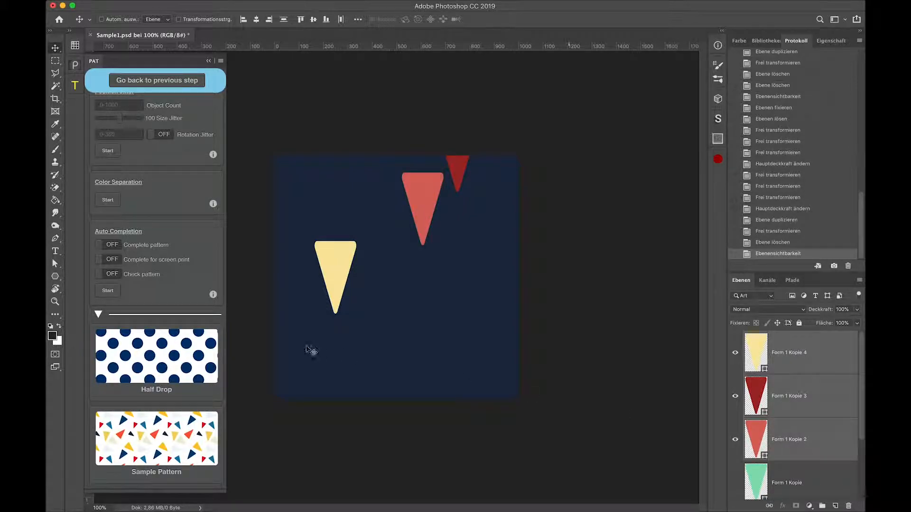
pyautogui.click(174, 355)
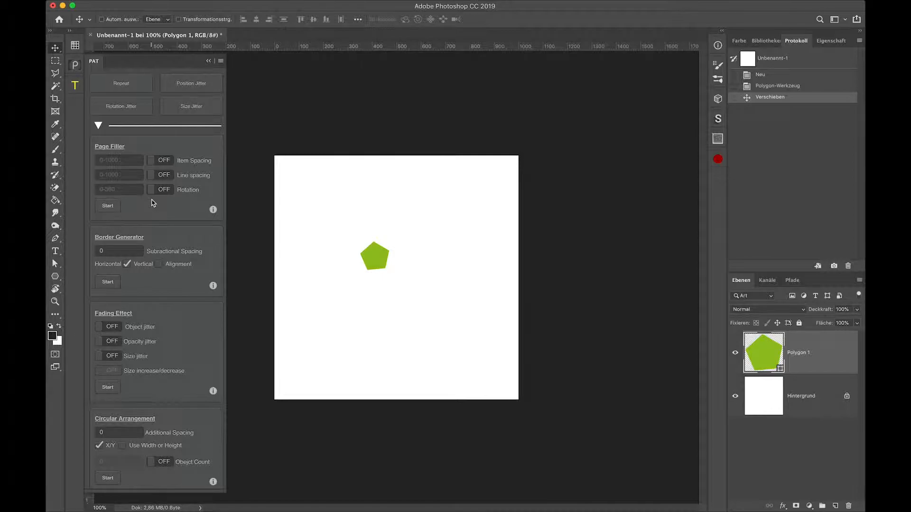
# Move the green pentagon to the canvas's top-left corner and run Page Filler with item spacing 30, line spacing 30 and rotation 90.
pyautogui.moveTo(377, 263); pyautogui.dragTo(291, 177)
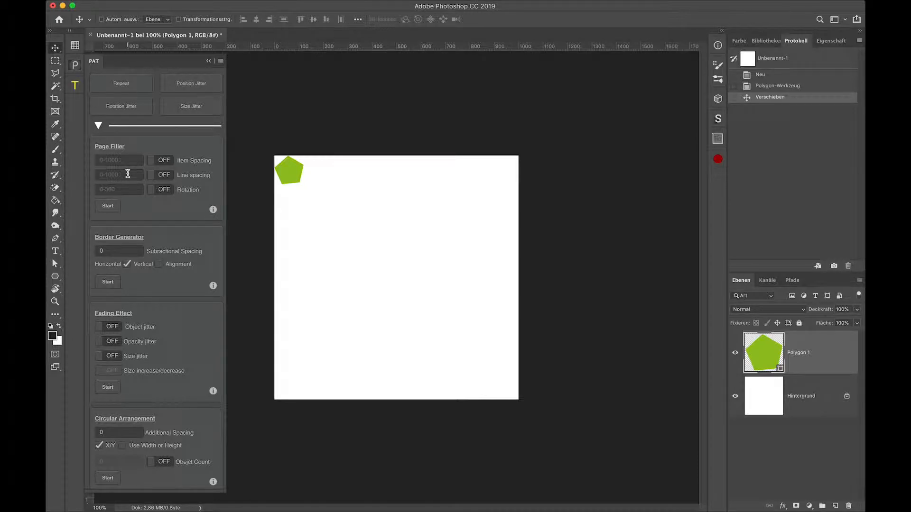
pyautogui.click(125, 163)
pyautogui.press('Tab')
pyautogui.click(124, 190)
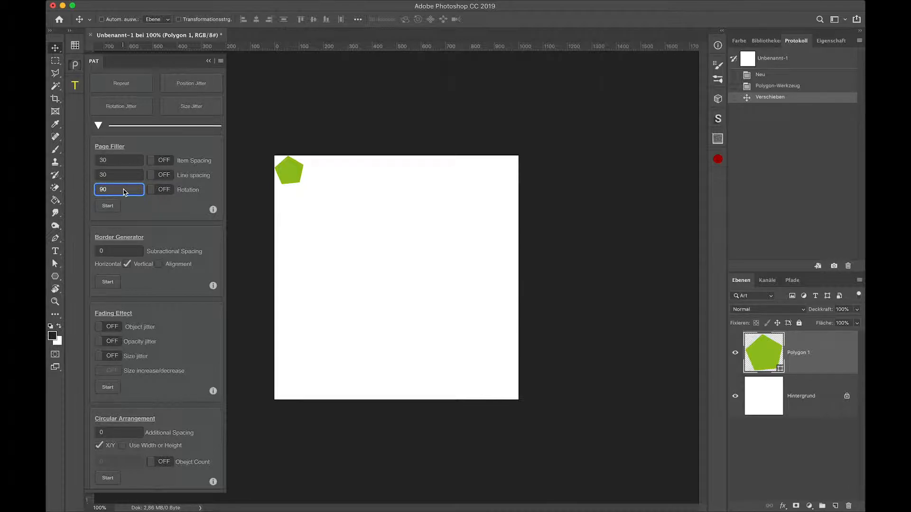
pyautogui.scroll(-1, 124, 191)
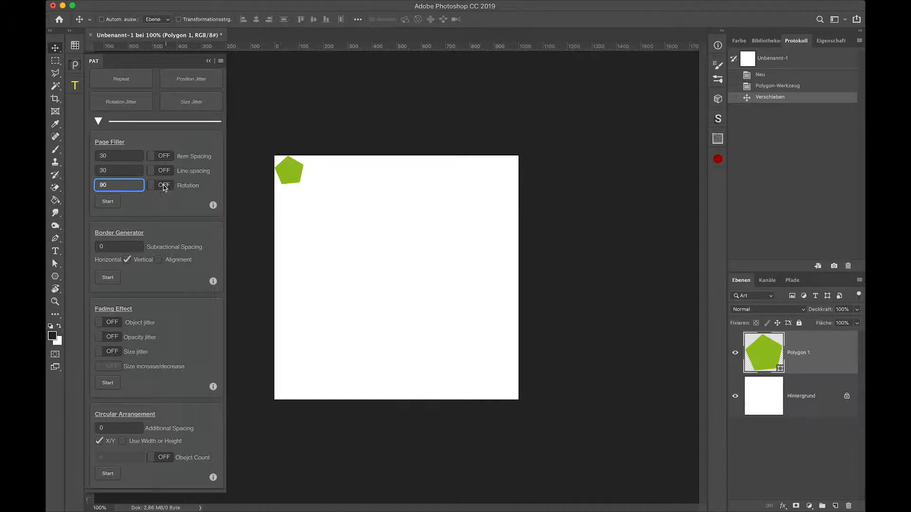
pyautogui.click(109, 203)
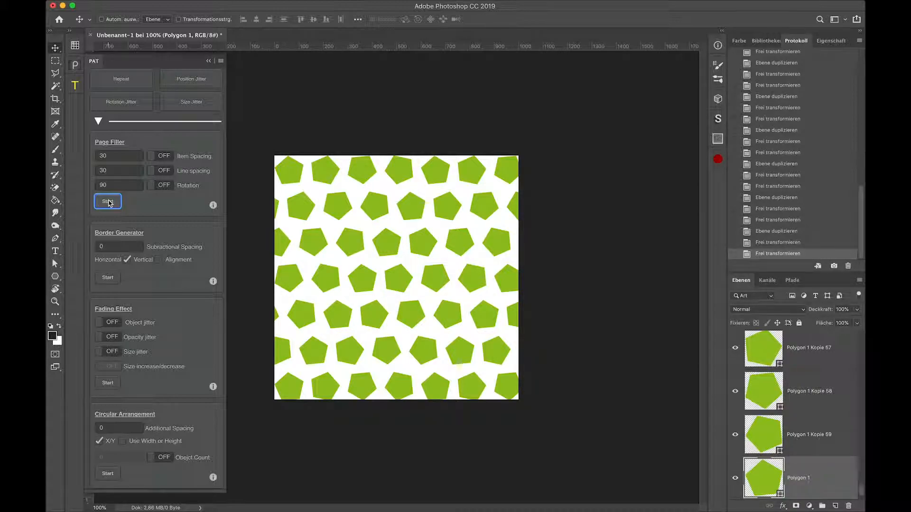
# Restore the history snapshot Schnappschuss 1 of Unbenannt-1 and move the pentagon slightly right of the canvas centre.
pyautogui.scroll(10, 842, 117)
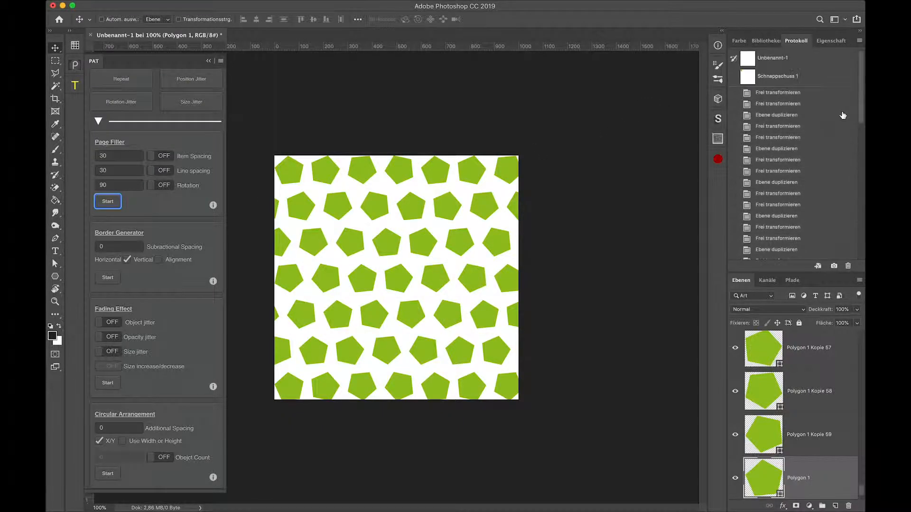
pyautogui.click(786, 82)
pyautogui.moveTo(300, 179); pyautogui.dragTo(430, 275)
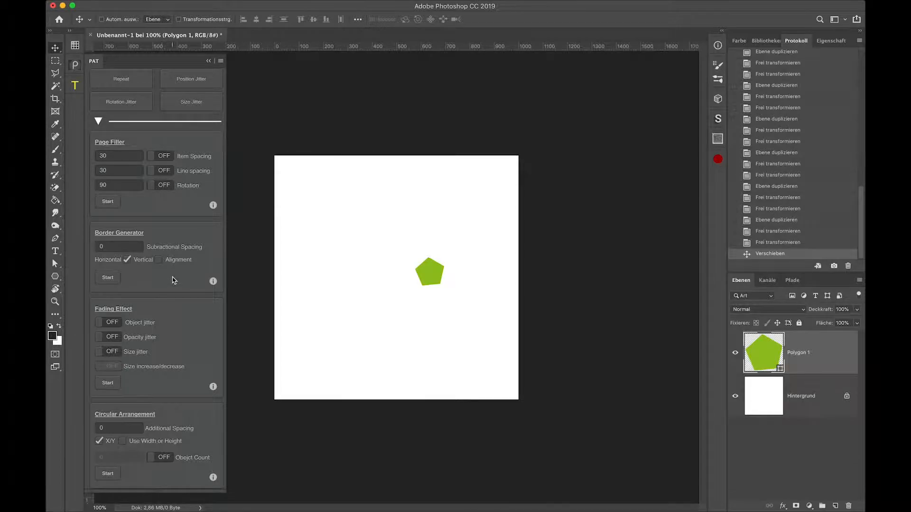
# Run the Border Generator on the pentagon with horizontal alignment and a spacing of 0.
pyautogui.scroll(-3, 173, 281)
pyautogui.click(108, 211)
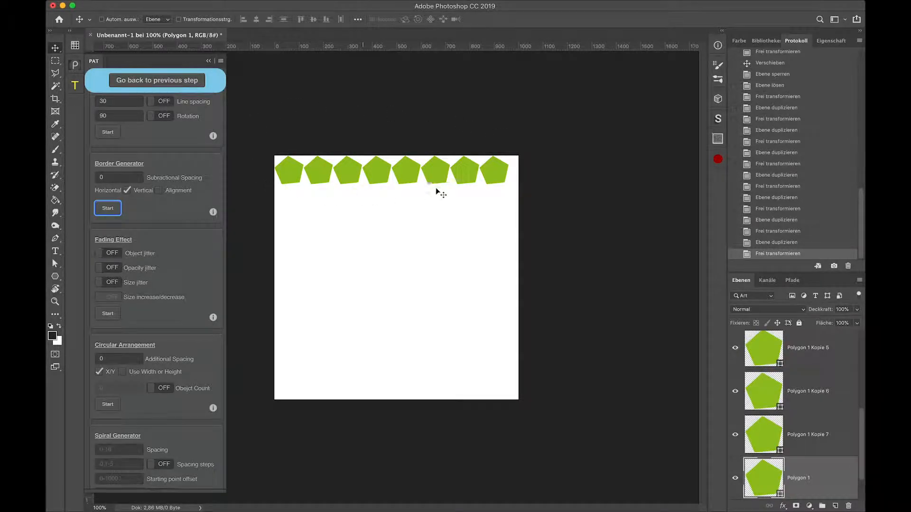
# Go back to the single pentagon and run the Border Generator with vertical alignment.
pyautogui.click(159, 191)
pyautogui.click(162, 81)
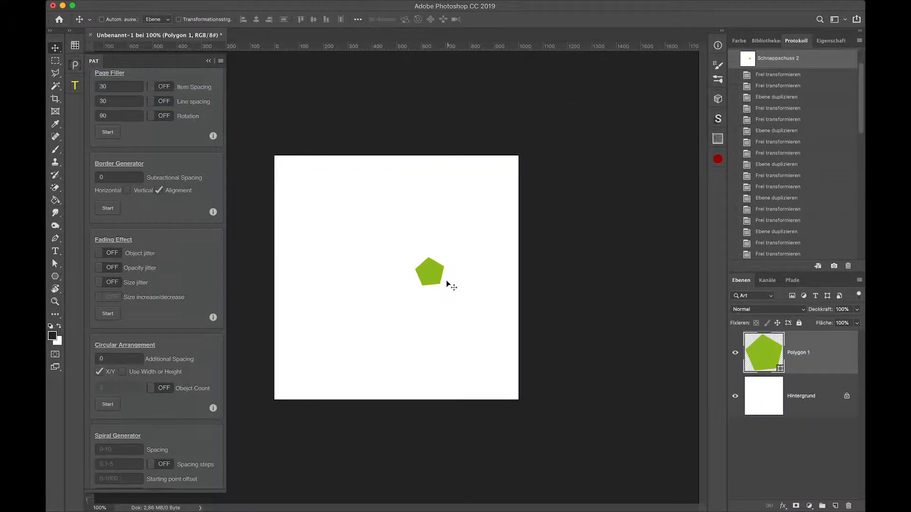
pyautogui.click(108, 209)
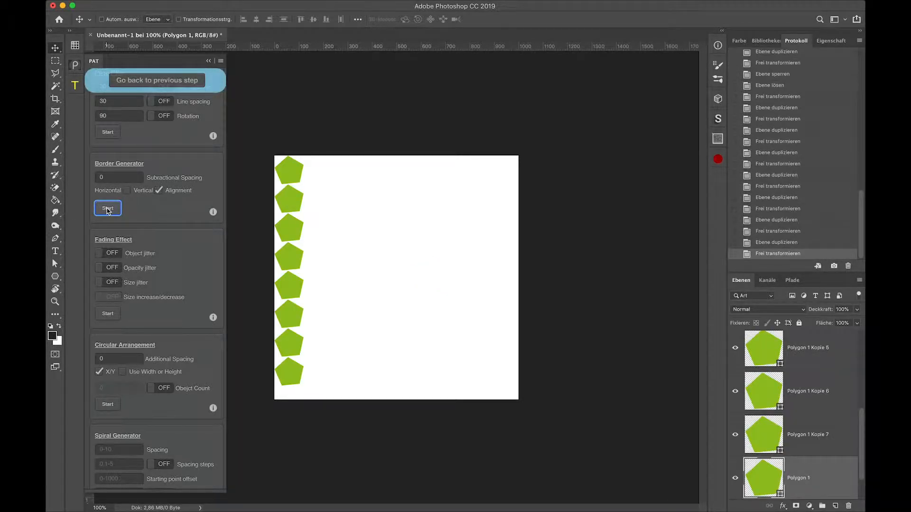
# Go back to the state before the vertical border and move the pentagon near the canvas's upper-left corner.
pyautogui.click(112, 178)
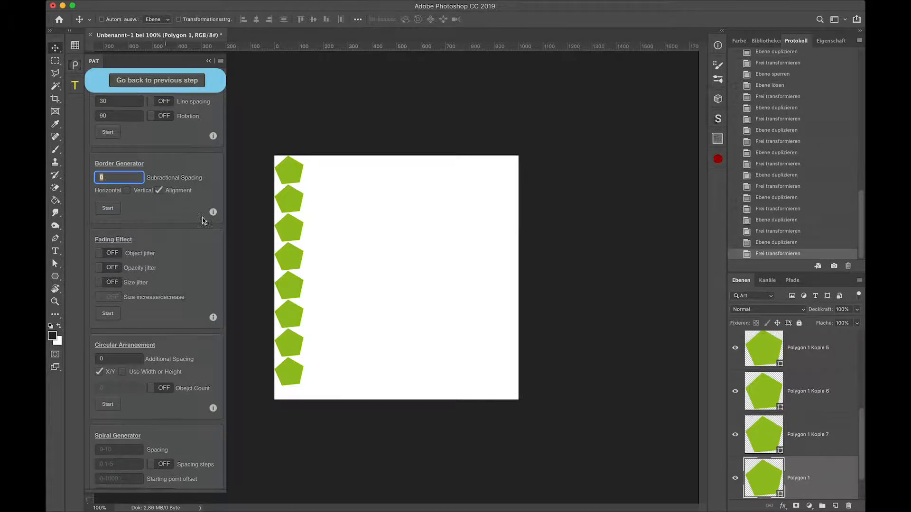
pyautogui.click(157, 82)
pyautogui.moveTo(427, 271); pyautogui.dragTo(316, 189)
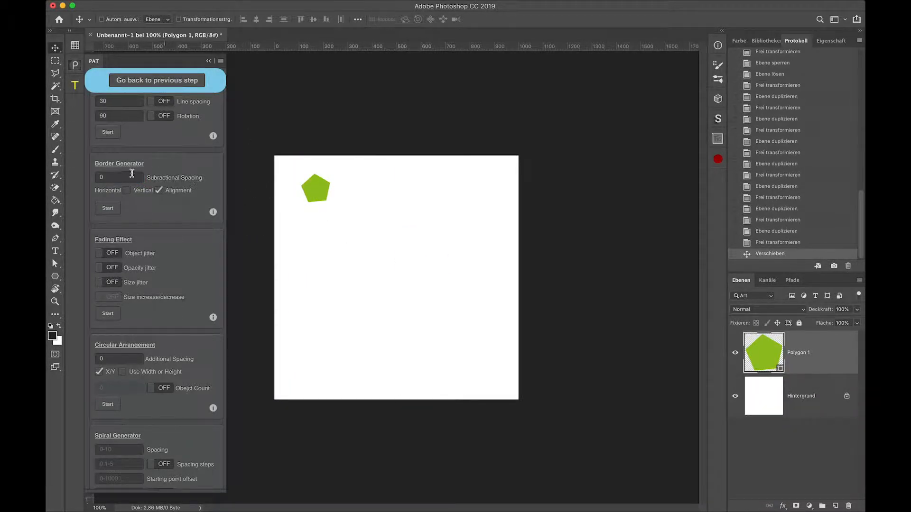
# Set the Border Generator's Subractional Spacing to 10 and generate a vertical border from the pentagon.
pyautogui.click(110, 179)
pyautogui.write('1')
pyautogui.click(109, 209)
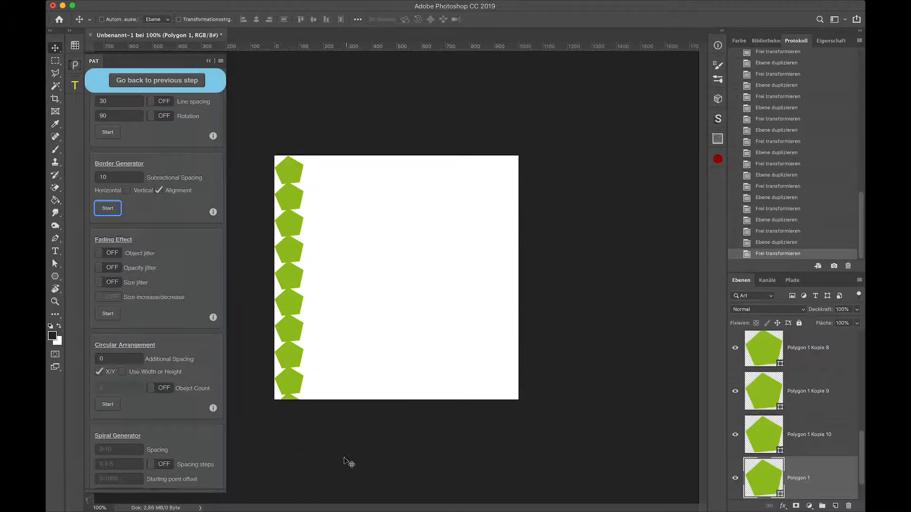
# Go back to the single pentagon and turn on Opacity jitter and Size jitter for the Fading Effect.
pyautogui.click(145, 82)
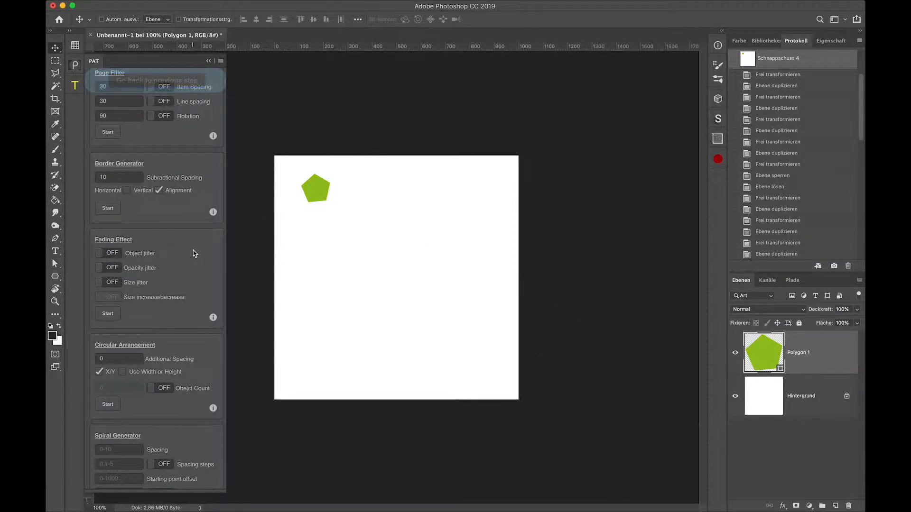
pyautogui.click(111, 268)
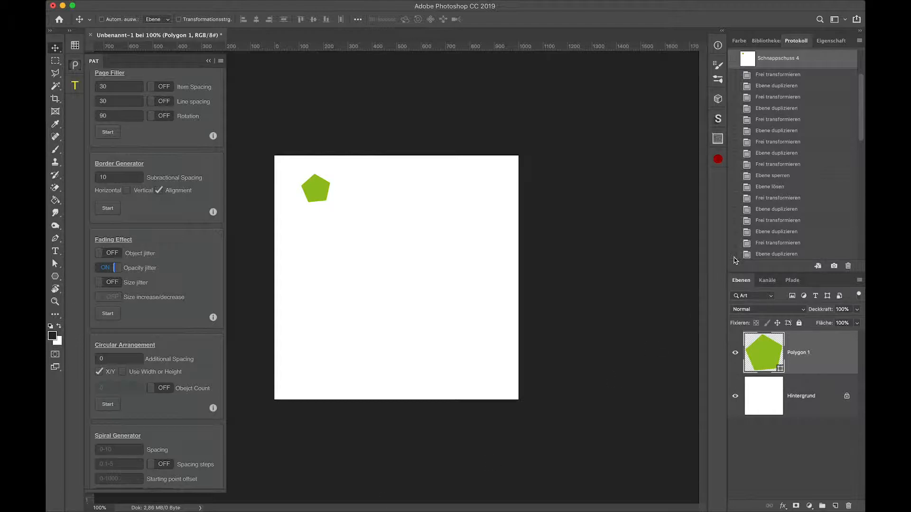
pyautogui.click(117, 284)
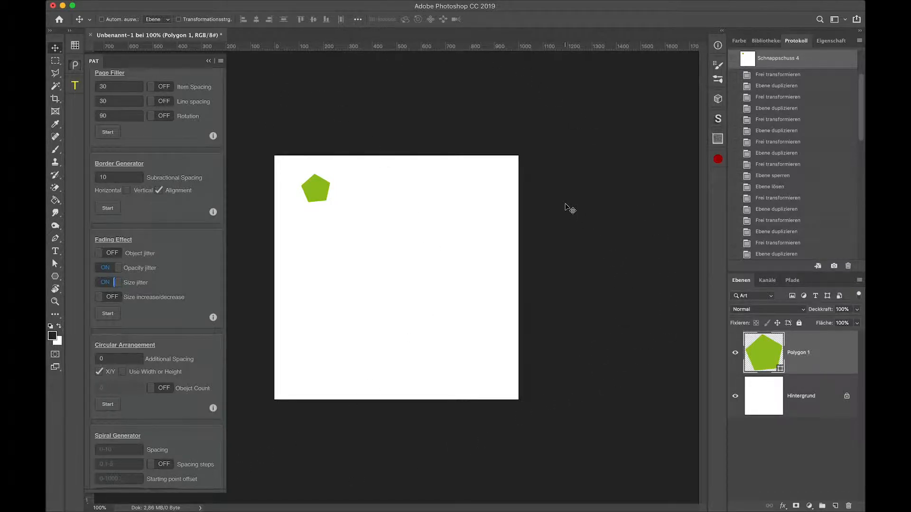
# Move the green pentagon into the canvas's upper-left corner and run the Fading Effect from it.
pyautogui.moveTo(315, 188); pyautogui.dragTo(289, 170)
pyautogui.click(108, 313)
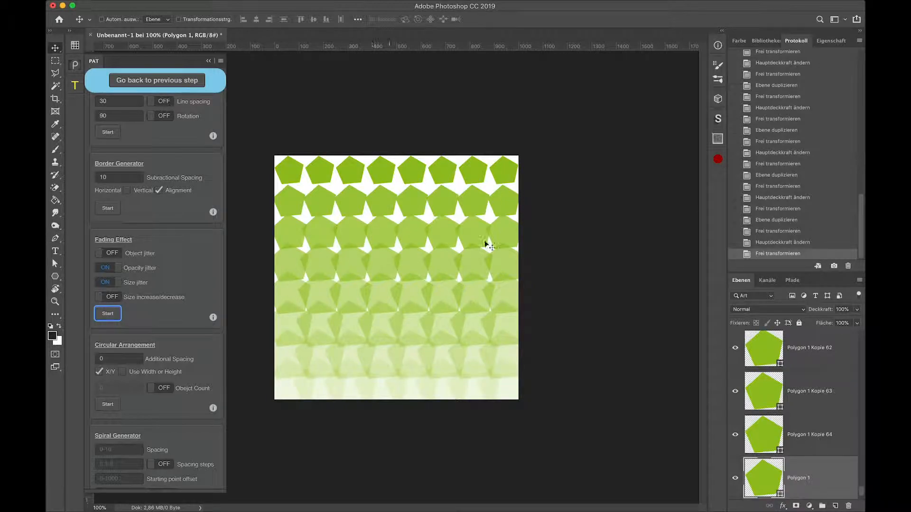
pyautogui.scroll(15, 807, 372)
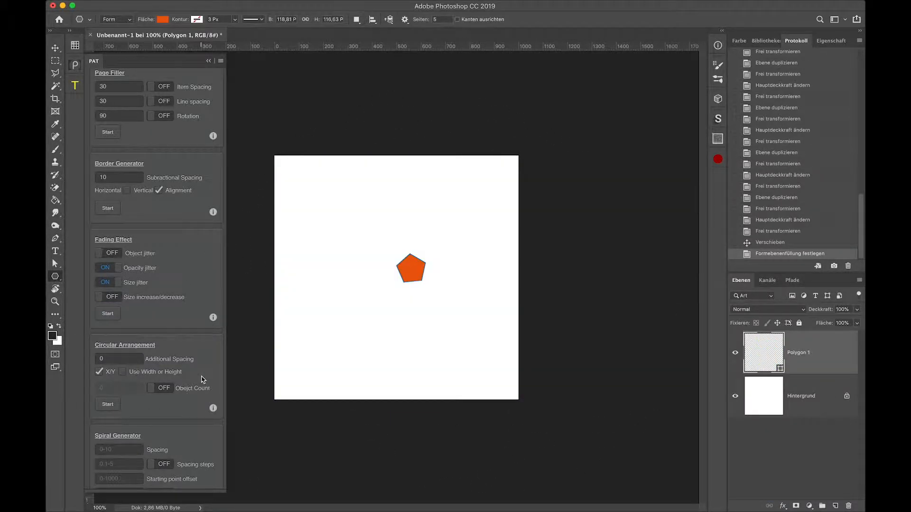
# Move the orange pentagon to the upper middle of the canvas and run the Circular Arrangement with Additional Spacing 0.
pyautogui.scroll(-5, 203, 380)
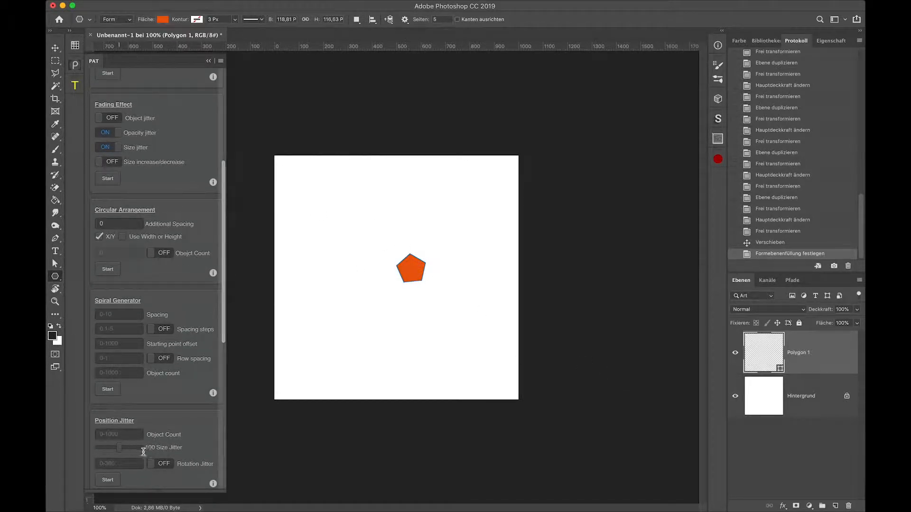
pyautogui.click(55, 47)
pyautogui.moveTo(414, 277); pyautogui.dragTo(385, 216)
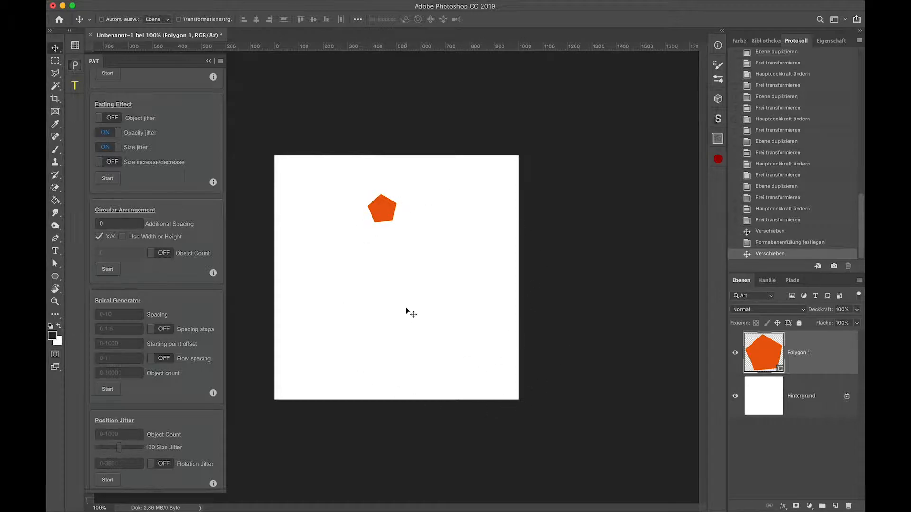
pyautogui.click(108, 269)
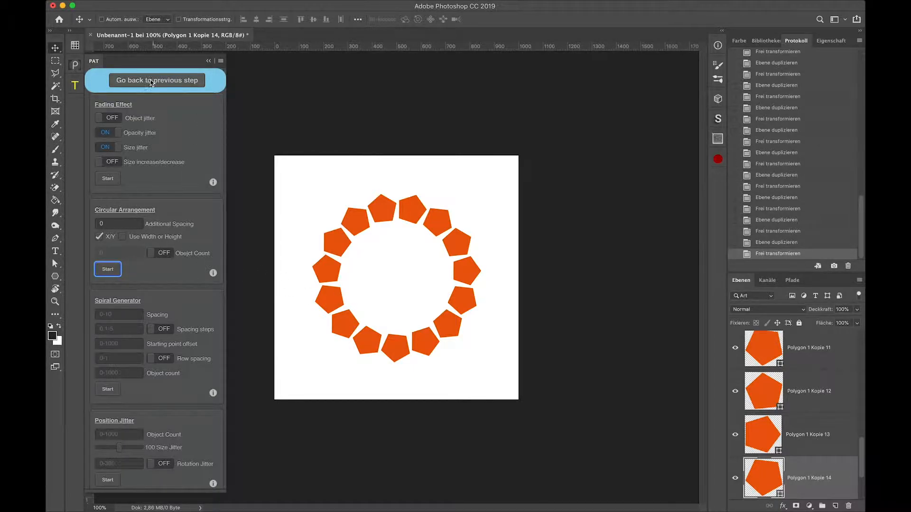
# Go back to the single orange pentagon, move it to the right side of the canvas and run the Circular Arrangement again.
pyautogui.click(171, 79)
pyautogui.moveTo(391, 211); pyautogui.dragTo(479, 289)
pyautogui.click(107, 270)
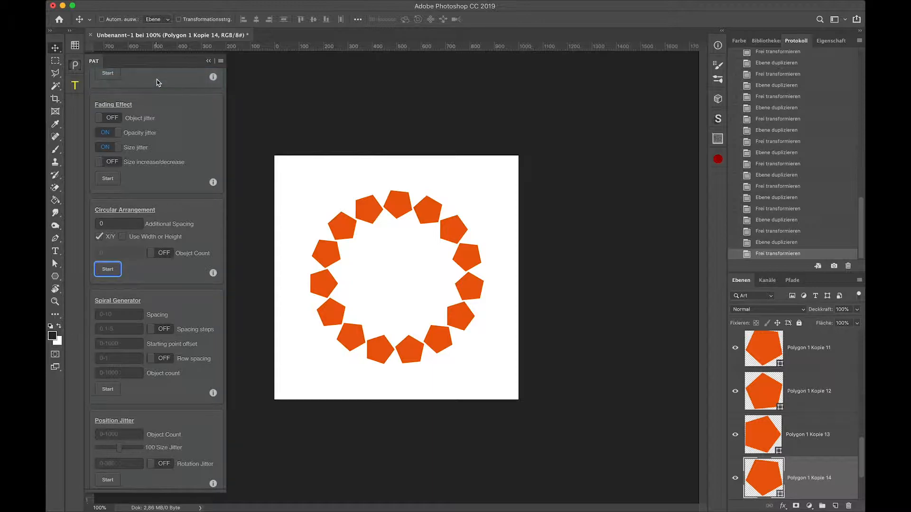
# Go back to the single pentagon, move it to the canvas's upper middle and run the Circular Arrangement with Object Count on and set to 5.
pyautogui.click(149, 80)
pyautogui.moveTo(470, 284); pyautogui.dragTo(396, 196)
pyautogui.click(161, 253)
pyautogui.click(116, 252)
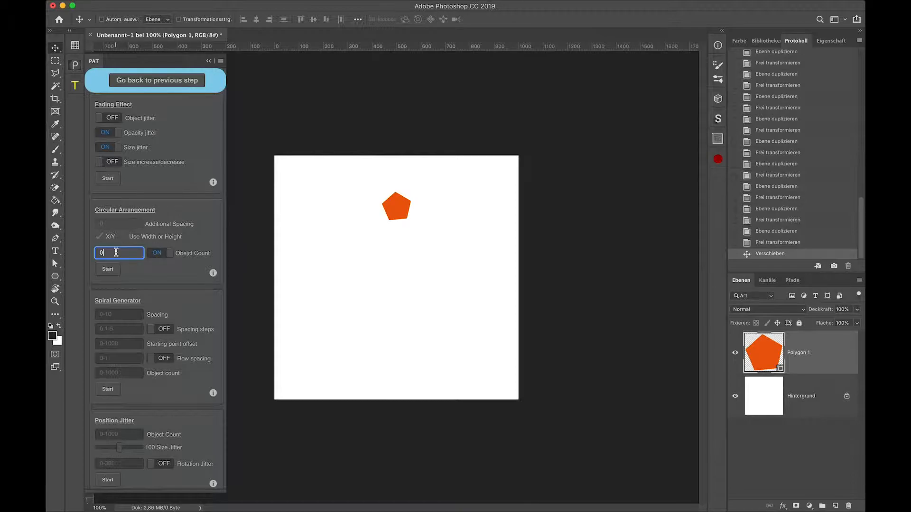
pyautogui.write('5')
pyautogui.click(109, 270)
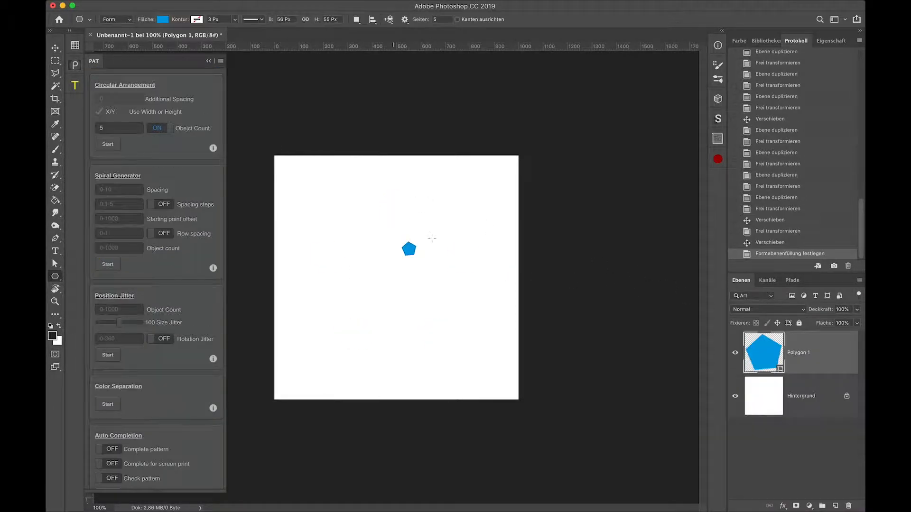
# Set the Spiral Generator's Spacing to 5 and its Spacing steps to 5.
pyautogui.click(132, 190)
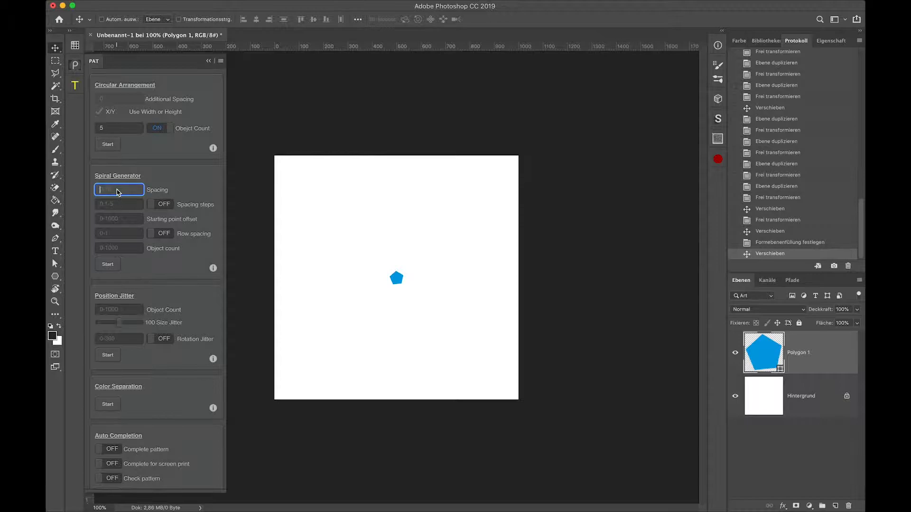
pyautogui.write('2')
pyautogui.press('BackSpace')
pyautogui.write('5')
pyautogui.click(132, 204)
pyautogui.write('5')
# Generate the spiral from the blue pentagon with Starting point offset 100, Row spacing 1 and Object count 50.
pyautogui.click(123, 219)
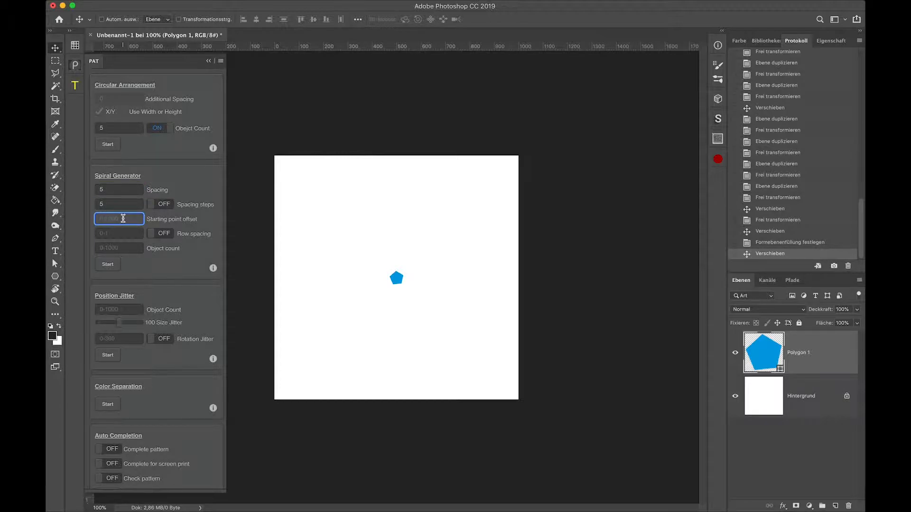
pyautogui.write('100')
pyautogui.click(121, 235)
pyautogui.write('1')
pyautogui.click(124, 248)
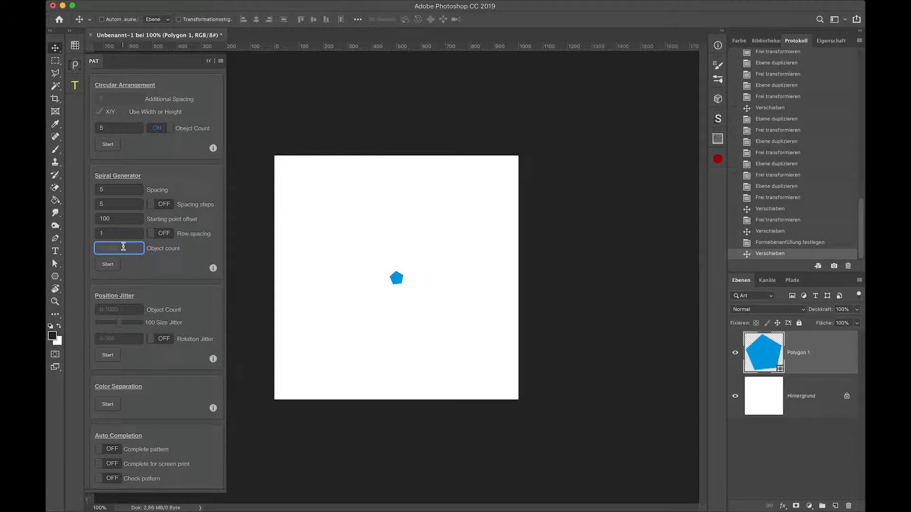
pyautogui.write('50')
pyautogui.click(108, 264)
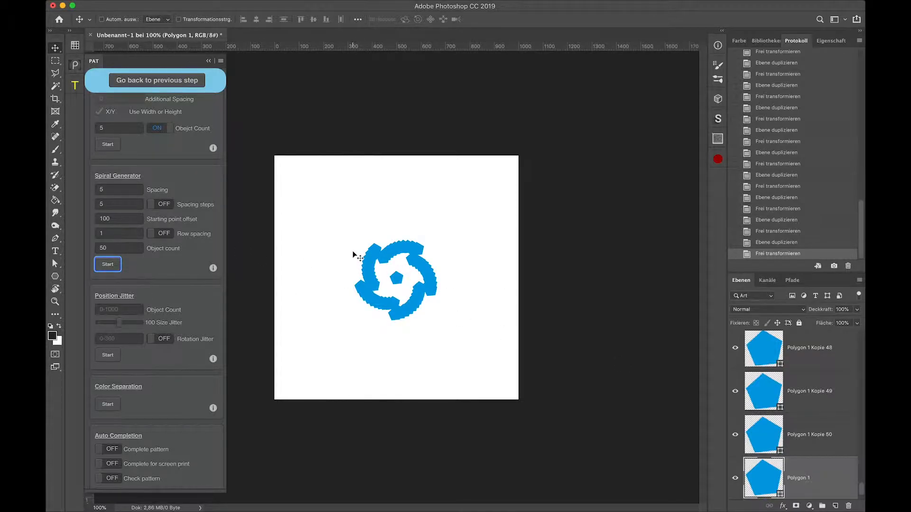
# Recolor the spiral's Polygon 1 Kopie 5 shape to salmon and move it up from the lower end of its spiral arm.
pyautogui.scroll(15, 776, 403)
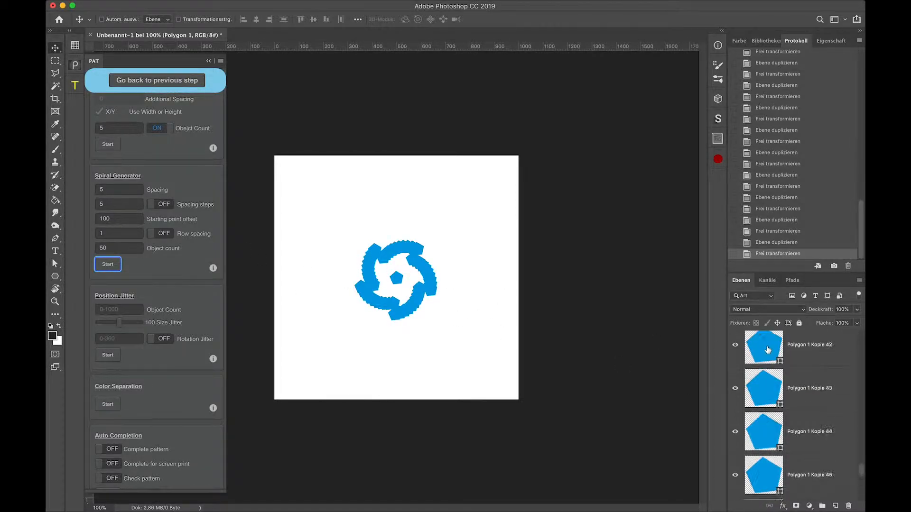
pyautogui.click(769, 405)
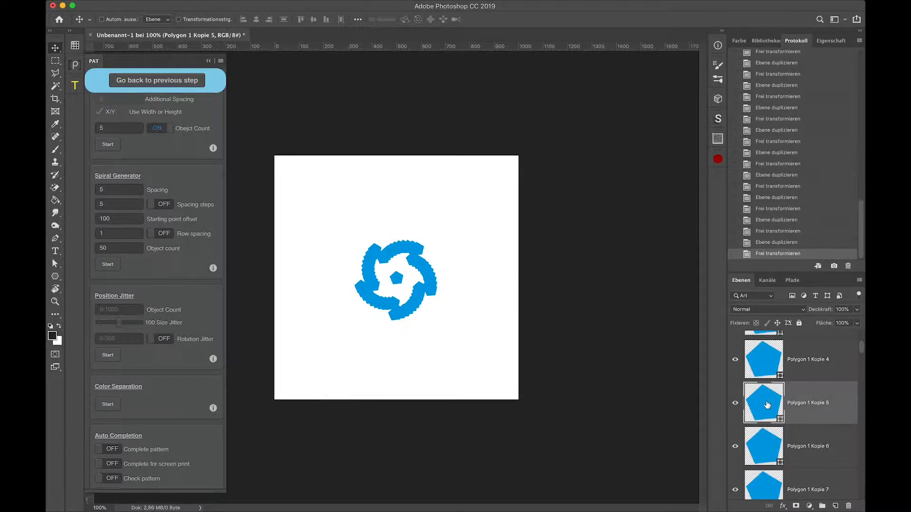
pyautogui.click(55, 276)
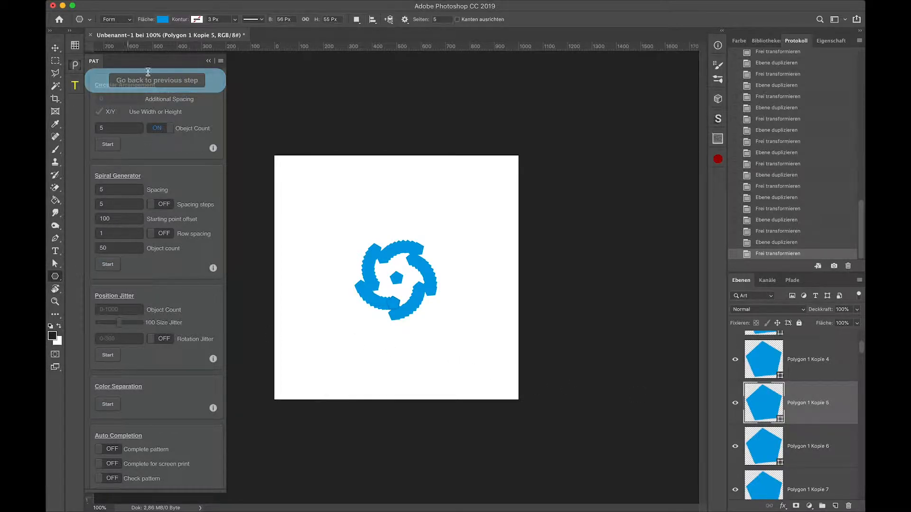
pyautogui.click(163, 19)
pyautogui.click(185, 99)
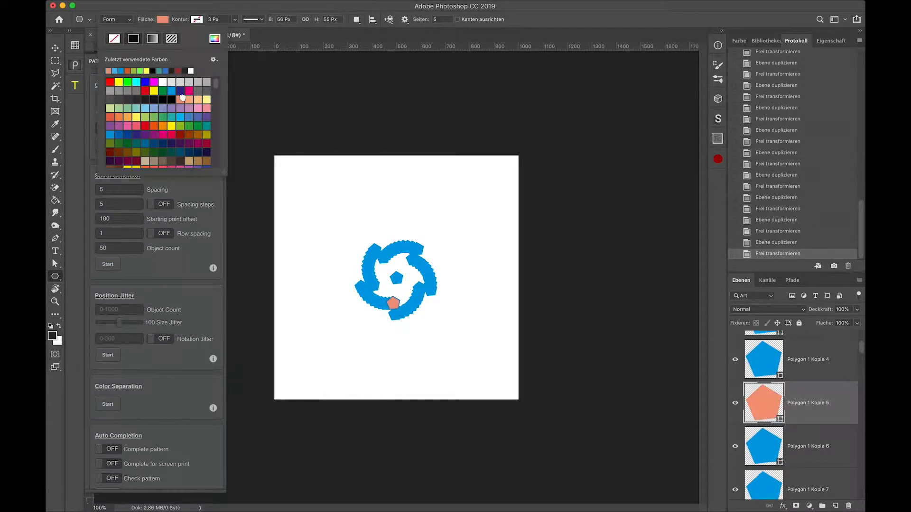
pyautogui.click(163, 23)
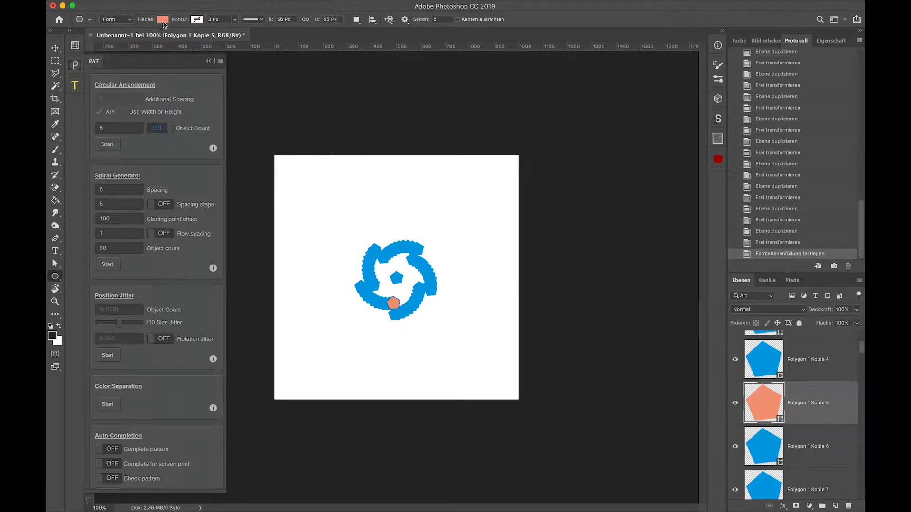
pyautogui.press('v')
pyautogui.moveTo(396, 302); pyautogui.dragTo(394, 261)
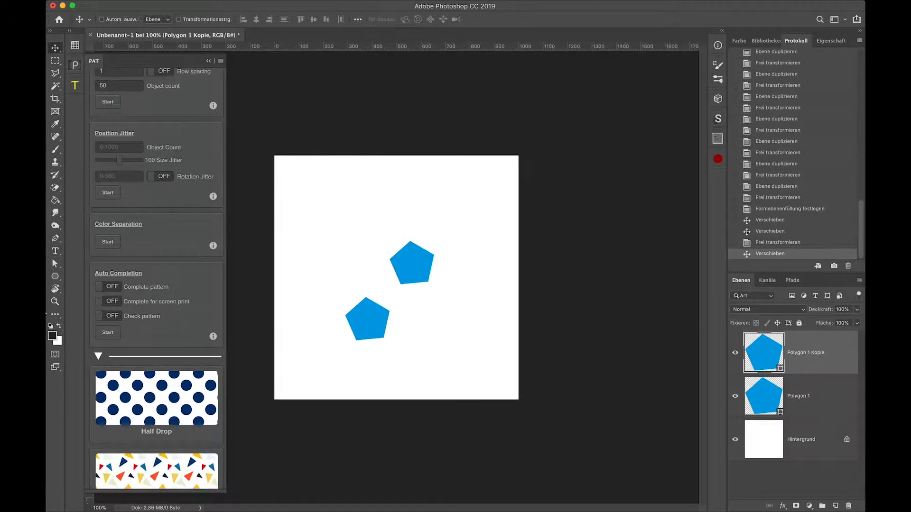
# Fill the lower blue pentagon, Polygon 1 Kopie, with light orange.
pyautogui.click(56, 277)
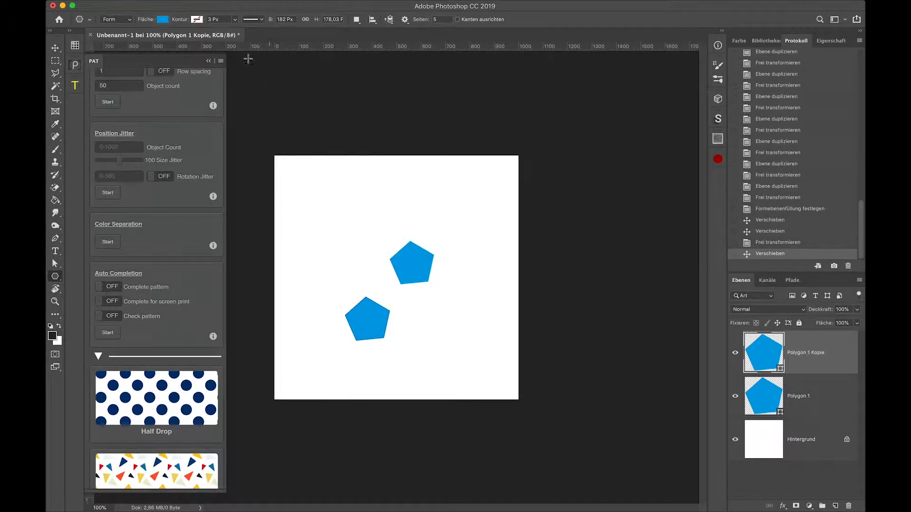
pyautogui.click(162, 20)
pyautogui.click(190, 100)
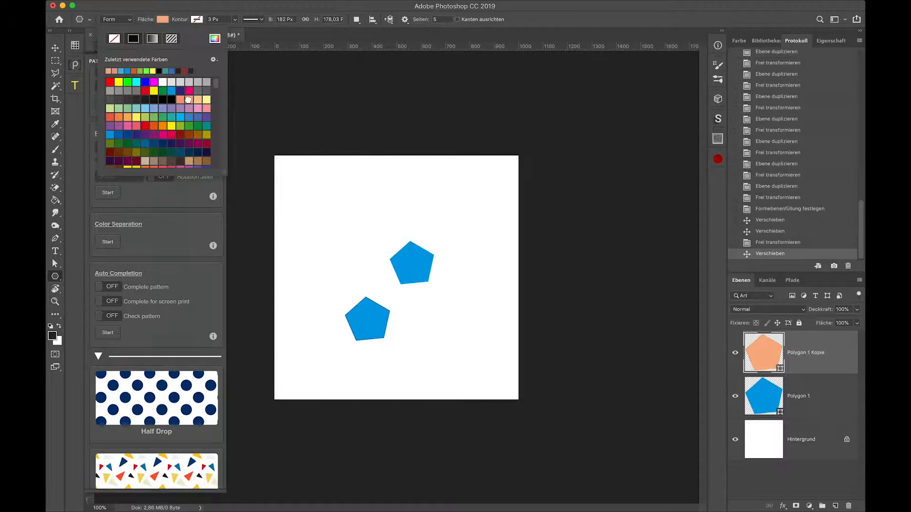
pyautogui.click(162, 20)
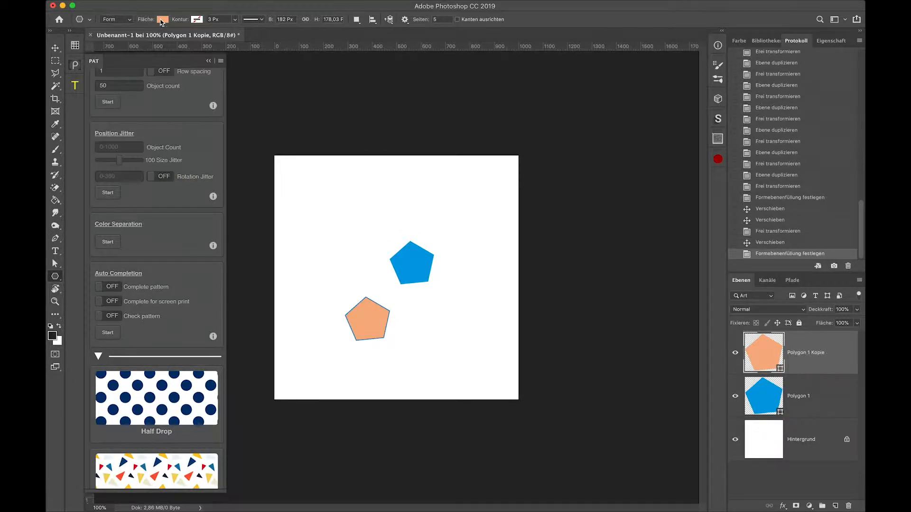
# Select both pentagon layers and set the Position Jitter's Object Count to 20 and Size Jitter to 156.
pyautogui.keyDown('shift'); pyautogui.click(840, 392); pyautogui.keyUp('shift')
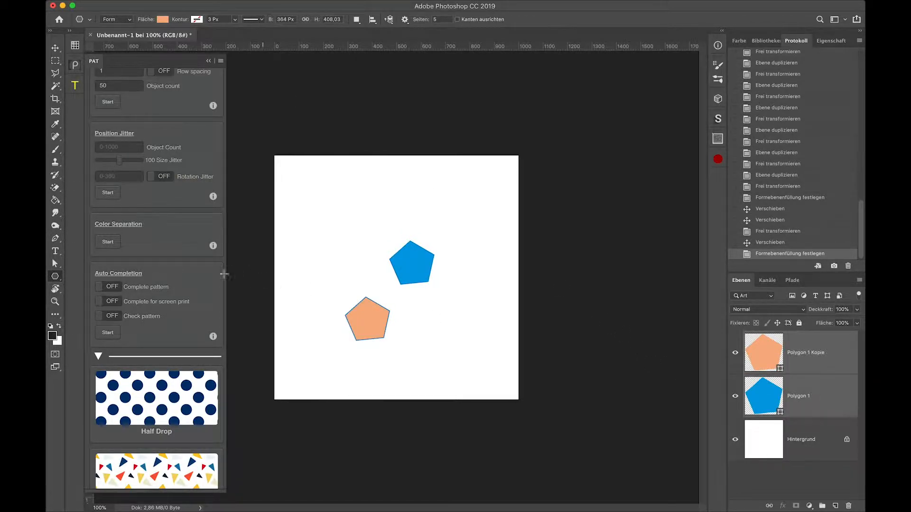
pyautogui.scroll(3, 117, 241)
pyautogui.click(127, 217)
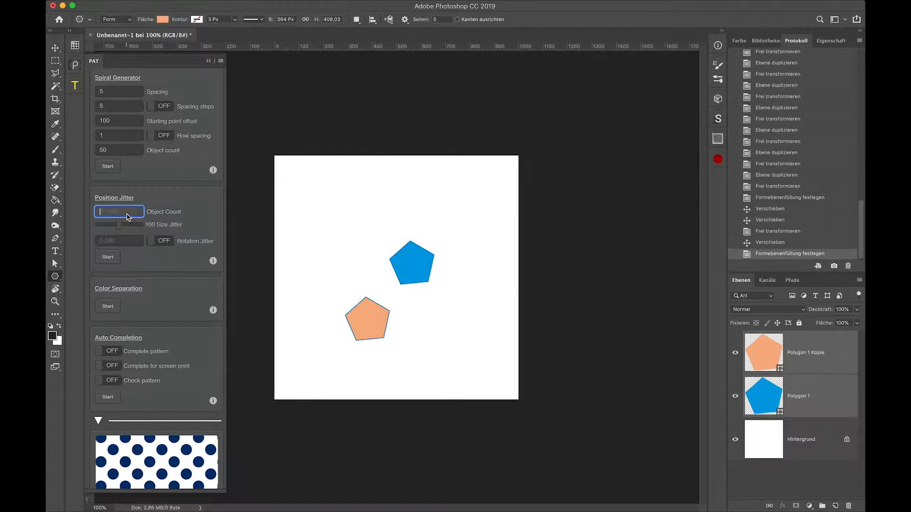
pyautogui.write('20')
pyautogui.moveTo(120, 227); pyautogui.dragTo(133, 224)
# Turn on Rotation Jitter at 360 and run the Position Jitter on the two pentagons.
pyautogui.click(122, 240)
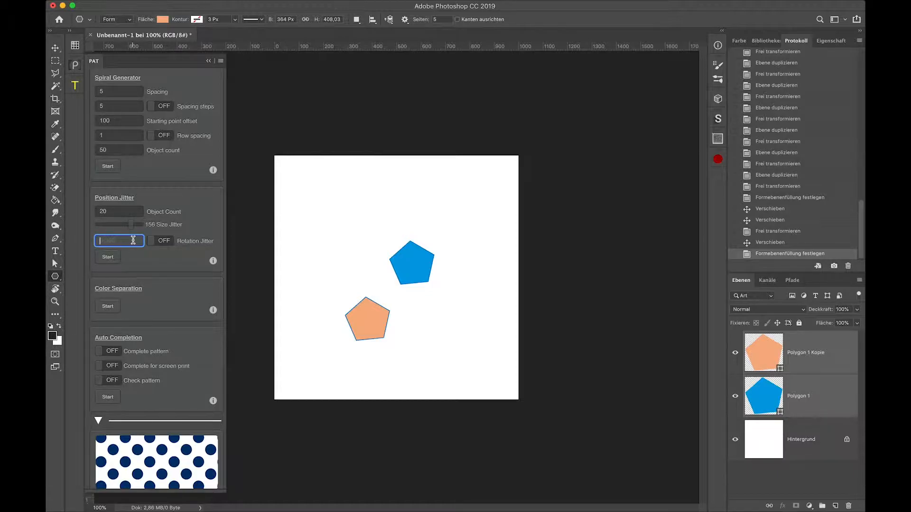
pyautogui.write('34')
pyautogui.click(160, 242)
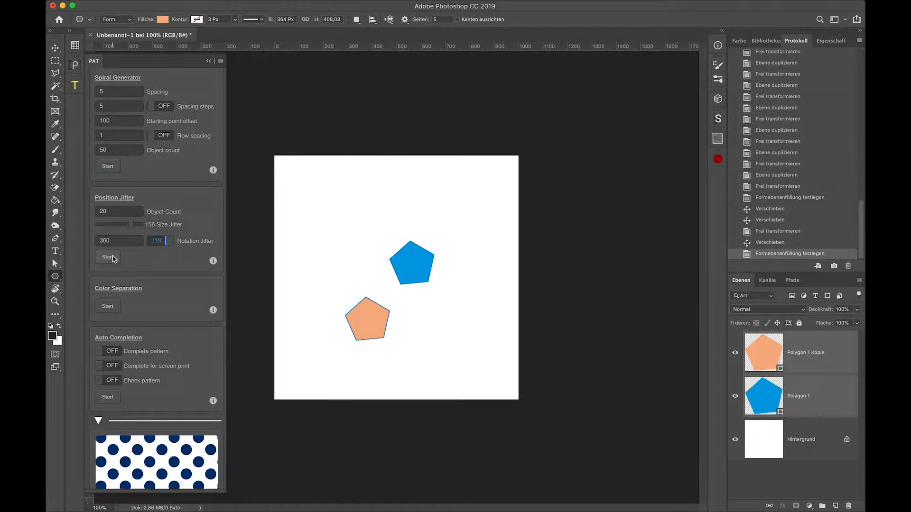
pyautogui.click(113, 258)
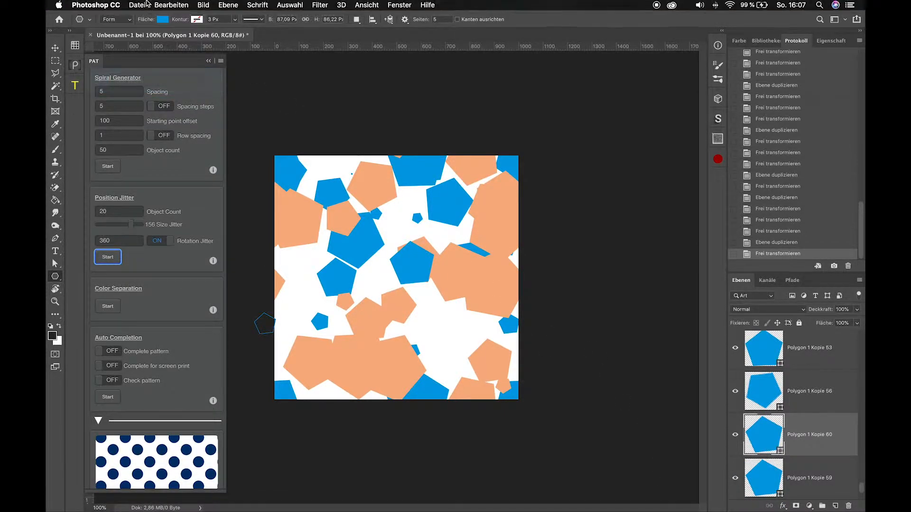
# Define the scattered pentagon artwork as a new pattern named Muster 78.
pyautogui.click(148, 4)
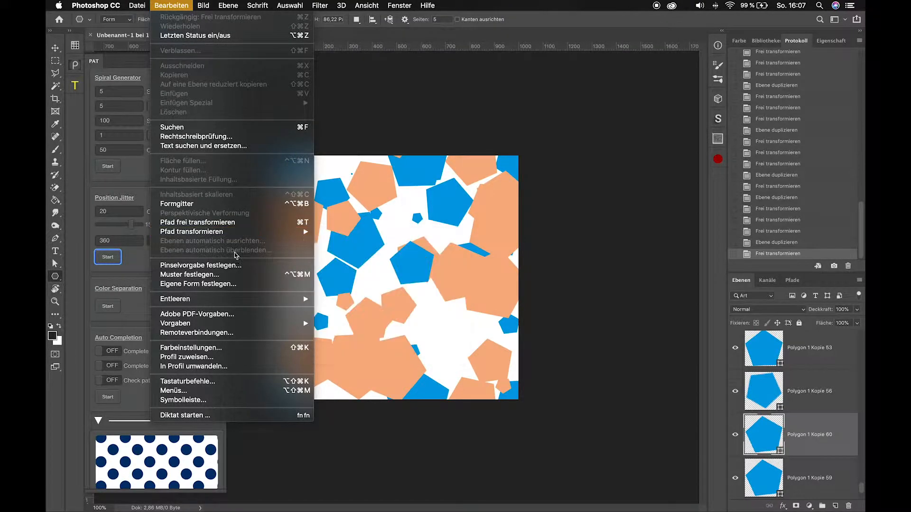
pyautogui.click(235, 274)
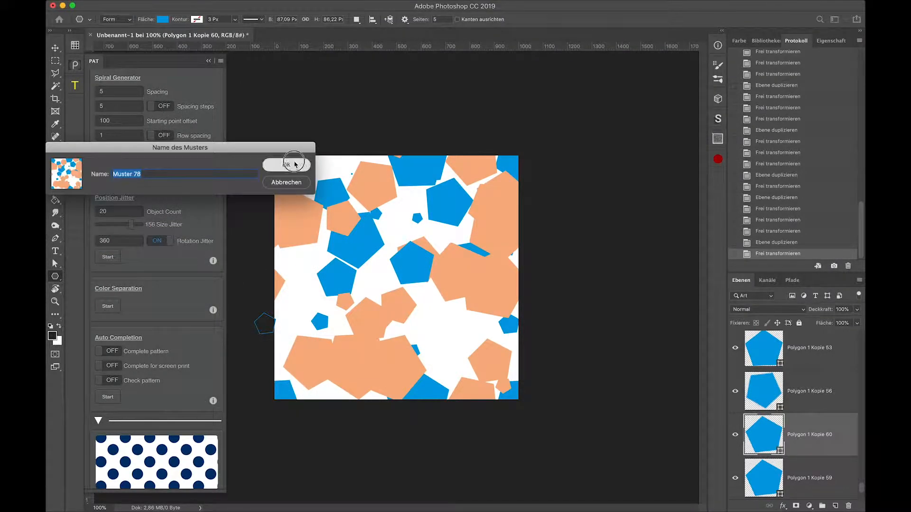
pyautogui.click(294, 164)
# Add a pattern fill layer using the scattered pentagon pattern above the topmost layer, Polygon 1 Kopie 2.
pyautogui.click(810, 506)
pyautogui.click(774, 392)
pyautogui.scroll(15, 771, 395)
pyautogui.click(777, 366)
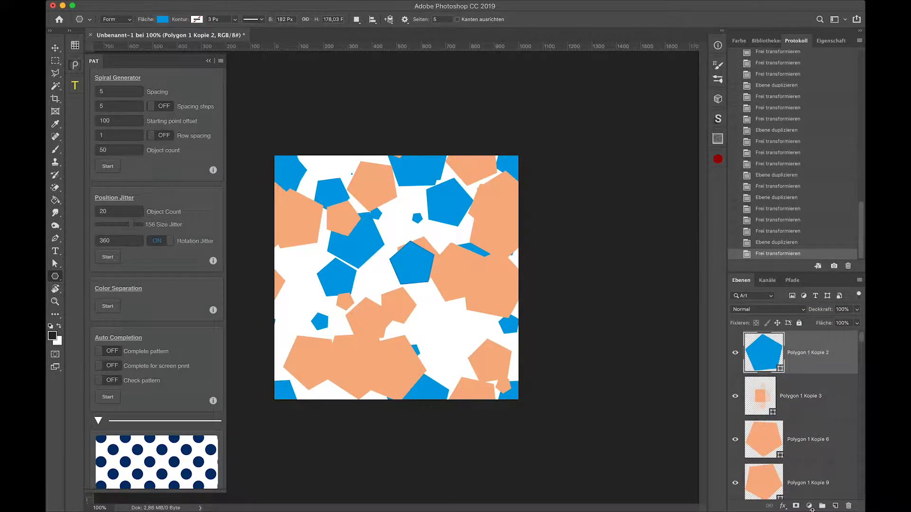
pyautogui.click(811, 506)
pyautogui.click(790, 337)
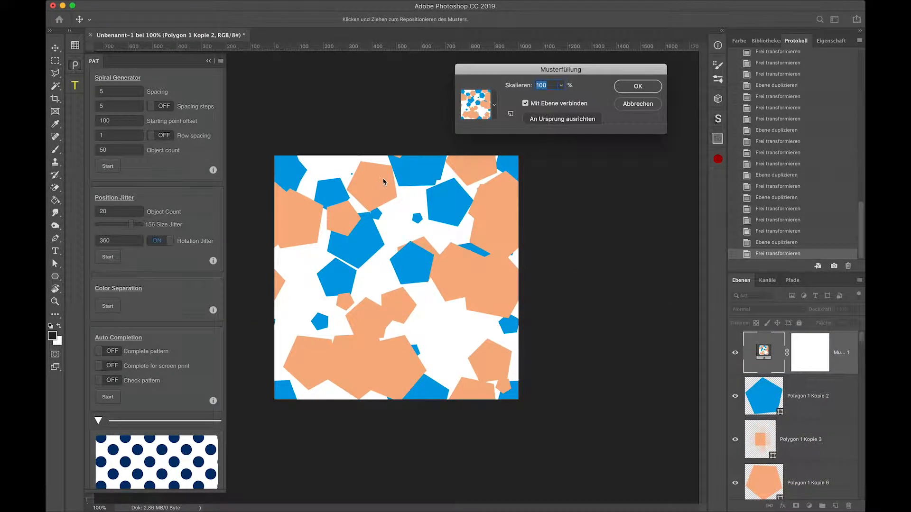
# Preview the pattern fill's repeat at 40% scale and cancel the fill layer.
pyautogui.hotkey('shift', 'Down')
pyautogui.hotkey('shift', 'Down')
pyautogui.hotkey('shift', 'Down')
pyautogui.hotkey('shift', 'Down')
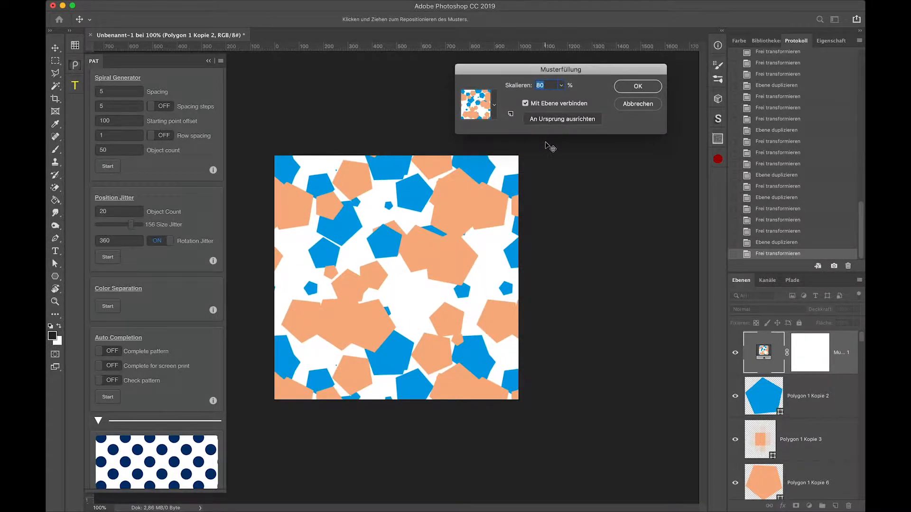
pyautogui.hotkey('shift', 'Down')
pyautogui.hotkey('shift', 'Down')
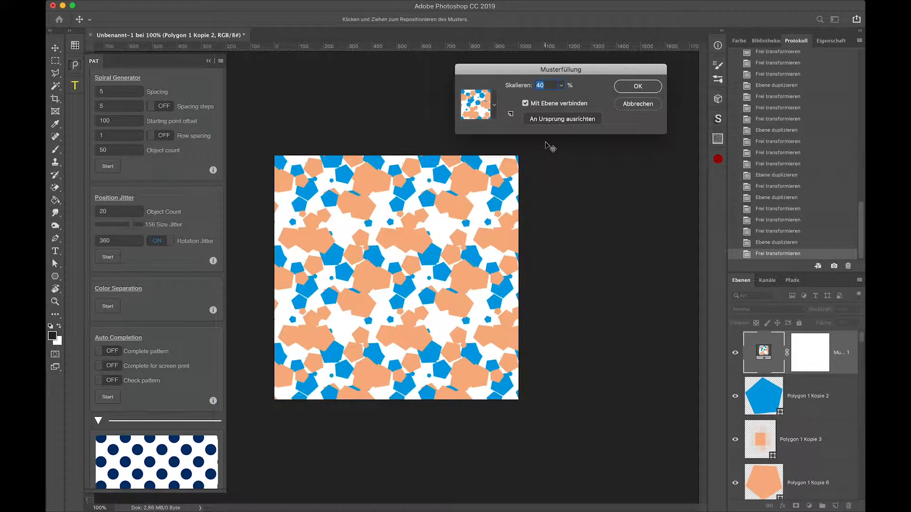
pyautogui.click(637, 104)
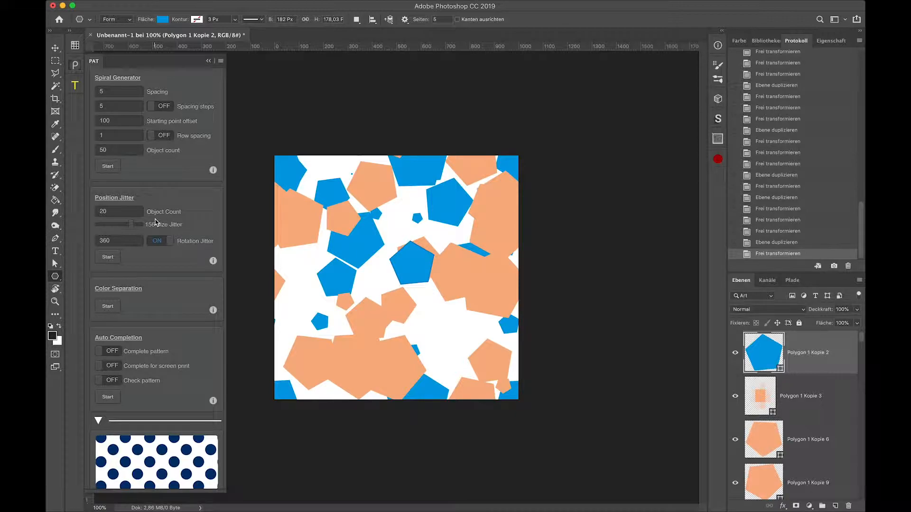
pyautogui.click(114, 211)
pyautogui.moveTo(114, 211); pyautogui.dragTo(101, 215)
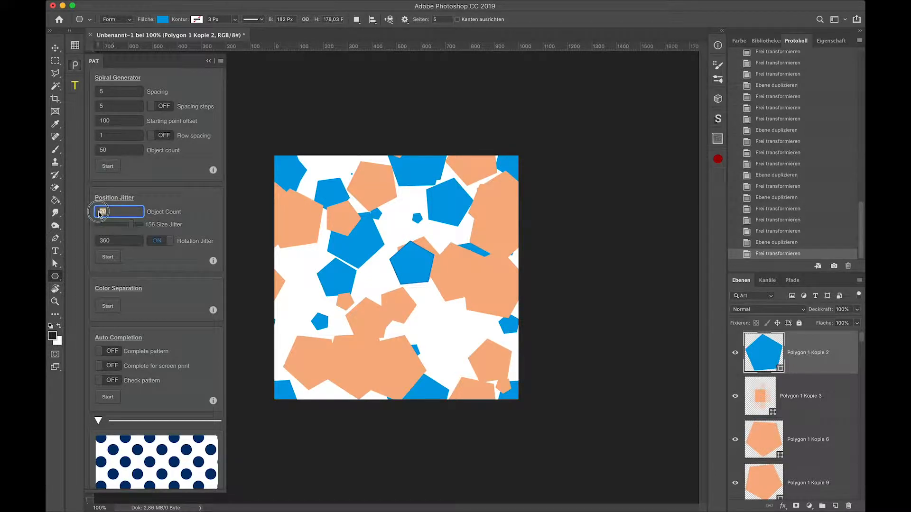
pyautogui.moveTo(147, 212); pyautogui.dragTo(188, 213)
pyautogui.click(187, 213)
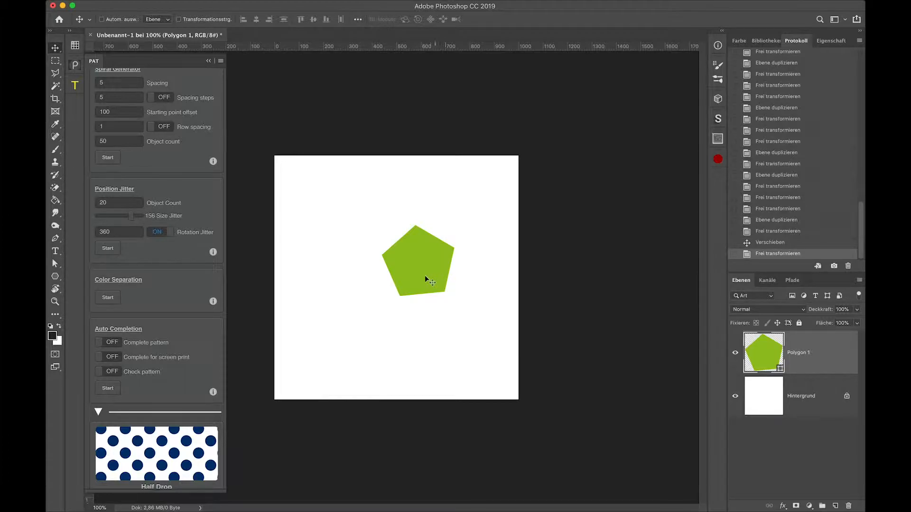
# Move the pentagon to the canvas's top edge and place copies at the upper-left corner and on the lower part of the left edge.
pyautogui.moveTo(420, 275); pyautogui.dragTo(441, 180)
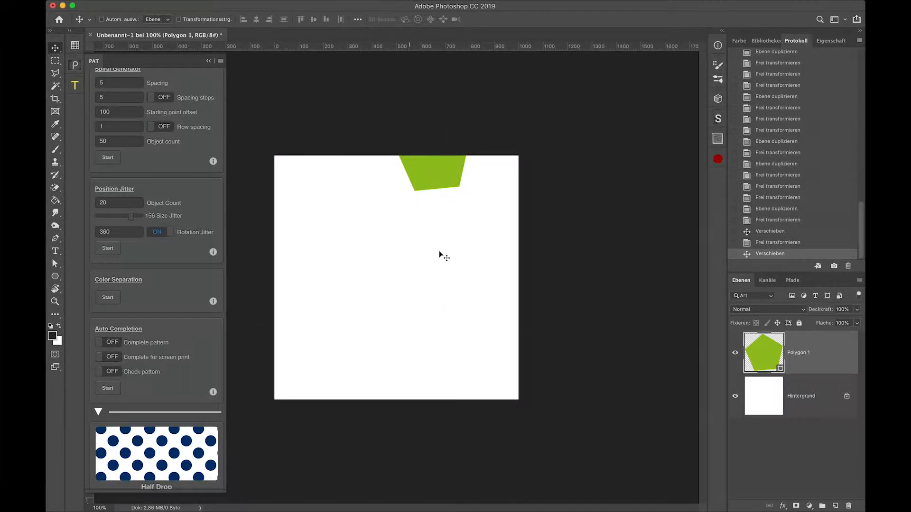
pyautogui.moveTo(449, 171); pyautogui.dragTo(293, 165)
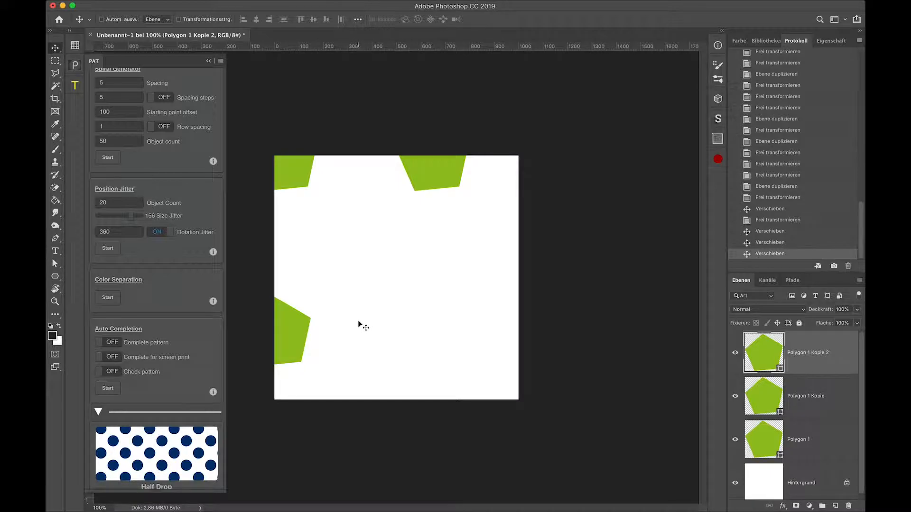
# Run Auto Completion with Complete pattern on for the edge pentagons, step back once, and run it again.
pyautogui.click(113, 342)
pyautogui.scroll(1, 117, 347)
pyautogui.scroll(1, 116, 347)
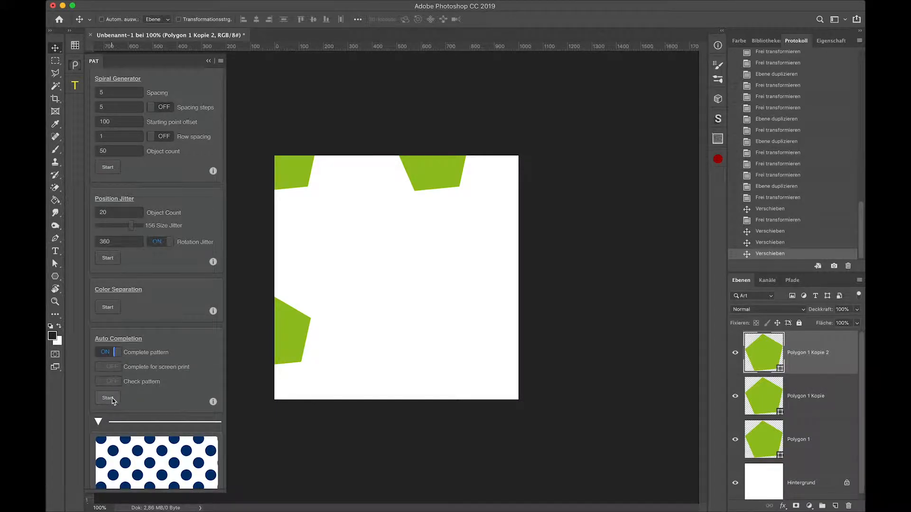
pyautogui.click(113, 401)
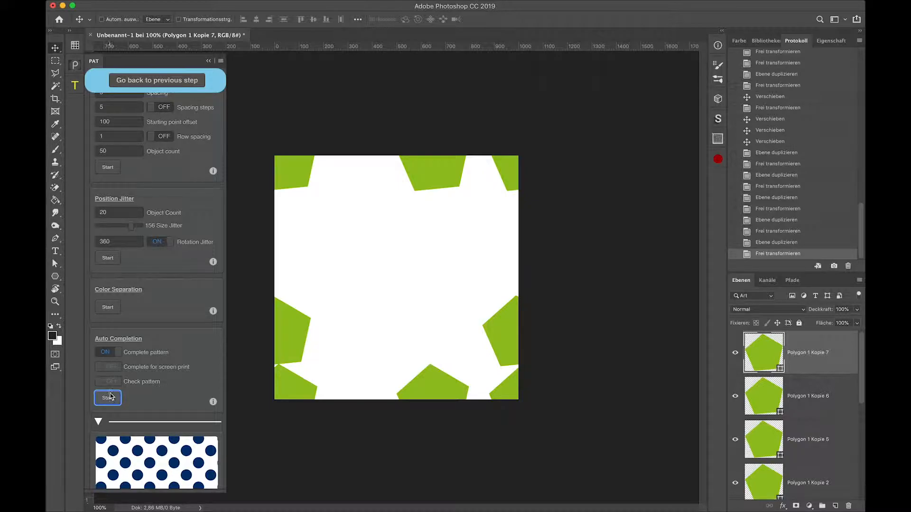
pyautogui.click(147, 81)
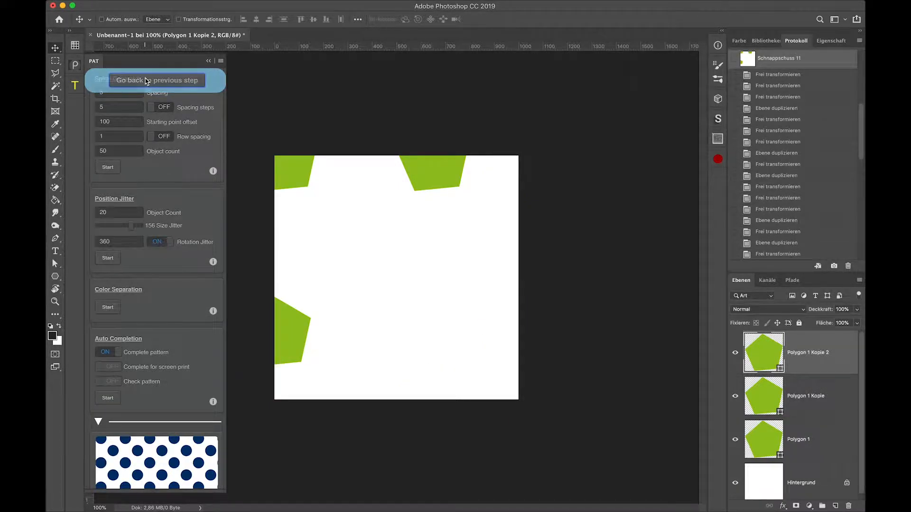
pyautogui.click(108, 398)
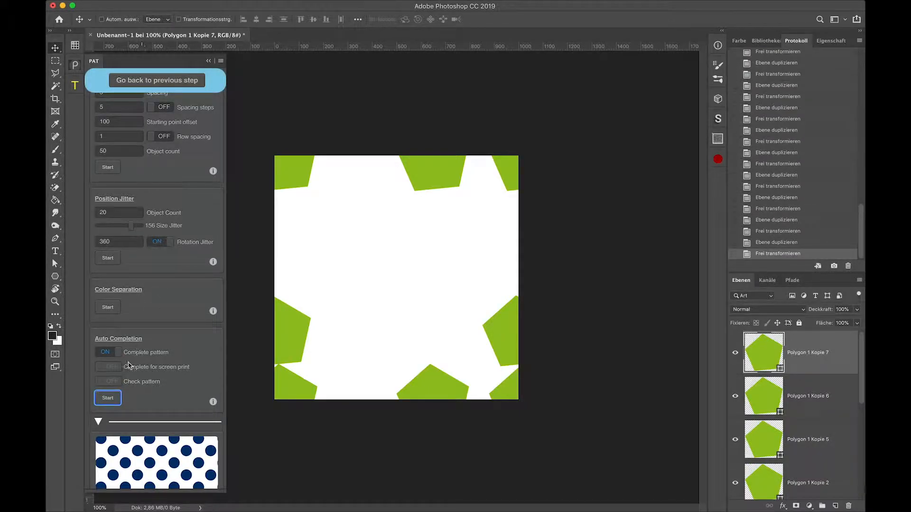
# Try Auto Completion with only Complete for screen print on, and restore the document from snapshot Schnappschuss 13.
pyautogui.click(105, 352)
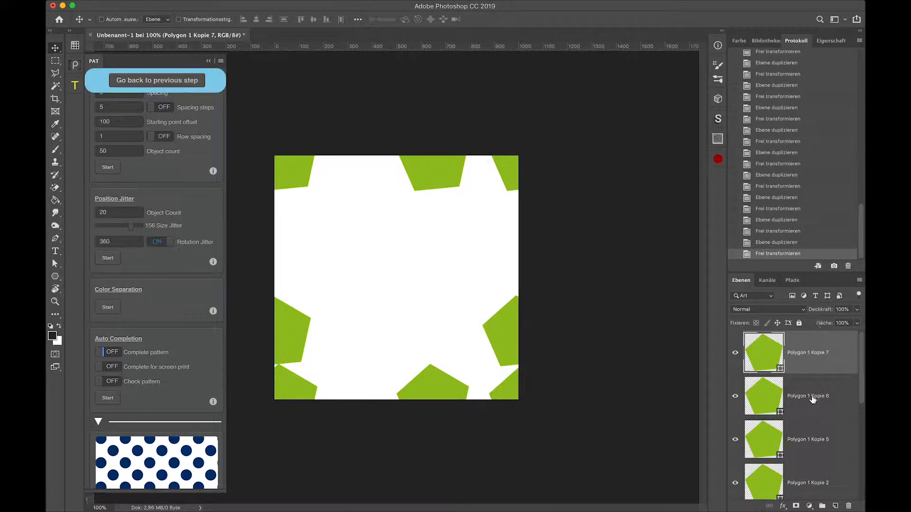
pyautogui.scroll(-3, 813, 399)
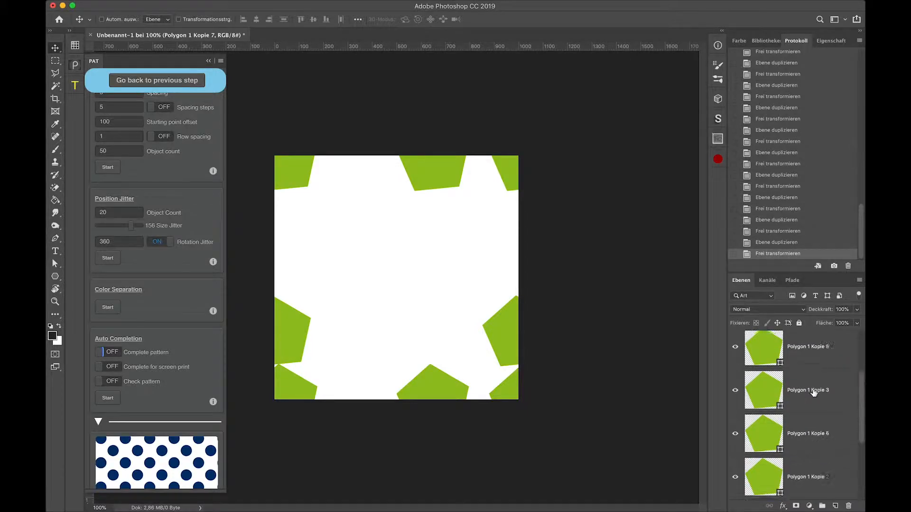
pyautogui.click(114, 368)
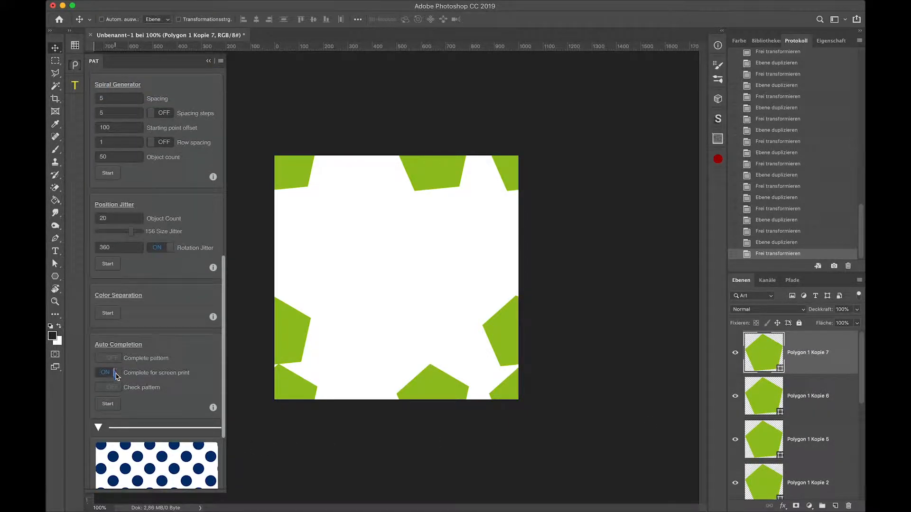
pyautogui.click(115, 407)
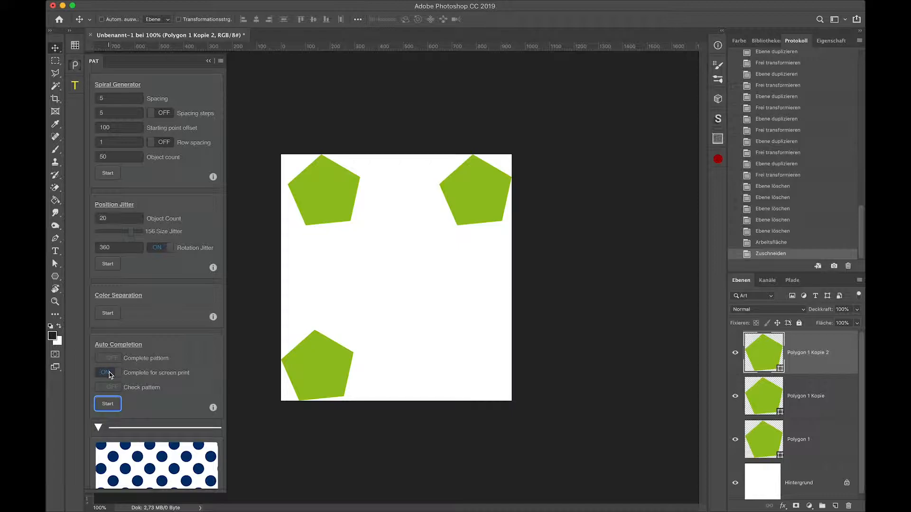
pyautogui.scroll(15, 799, 92)
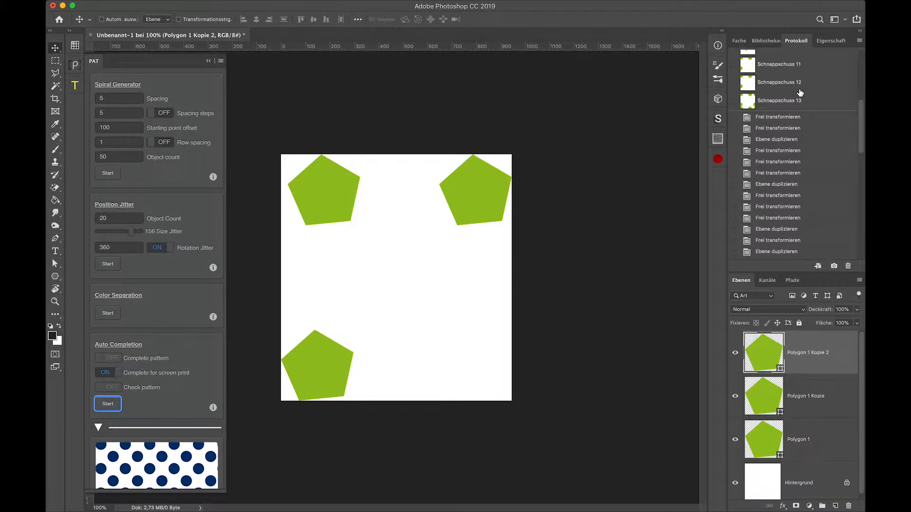
pyautogui.click(785, 102)
# Switch Auto Completion from Complete for screen print to Check pattern and check the completed pentagon tile.
pyautogui.click(103, 374)
pyautogui.click(113, 388)
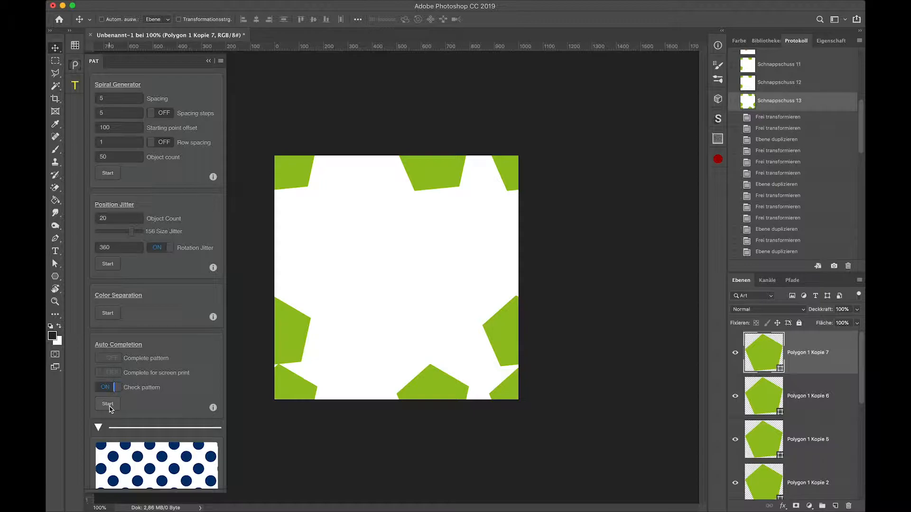
pyautogui.click(108, 405)
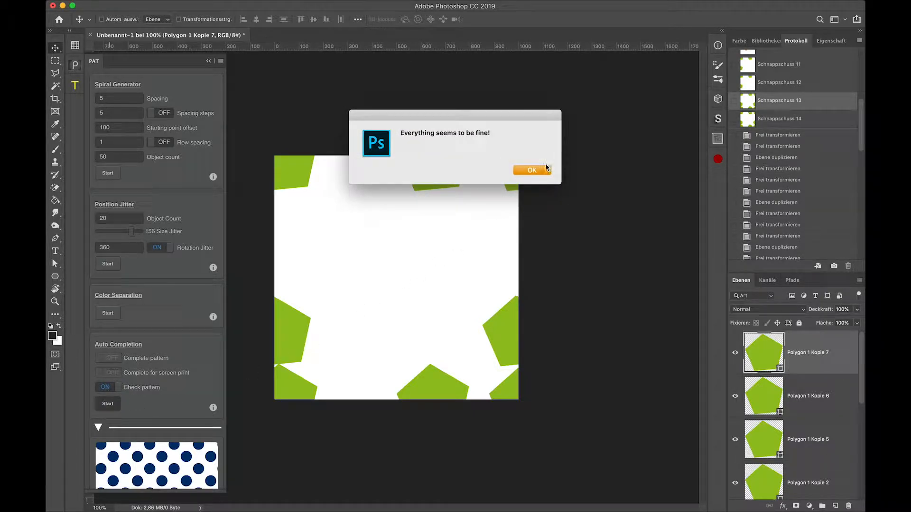
pyautogui.click(534, 171)
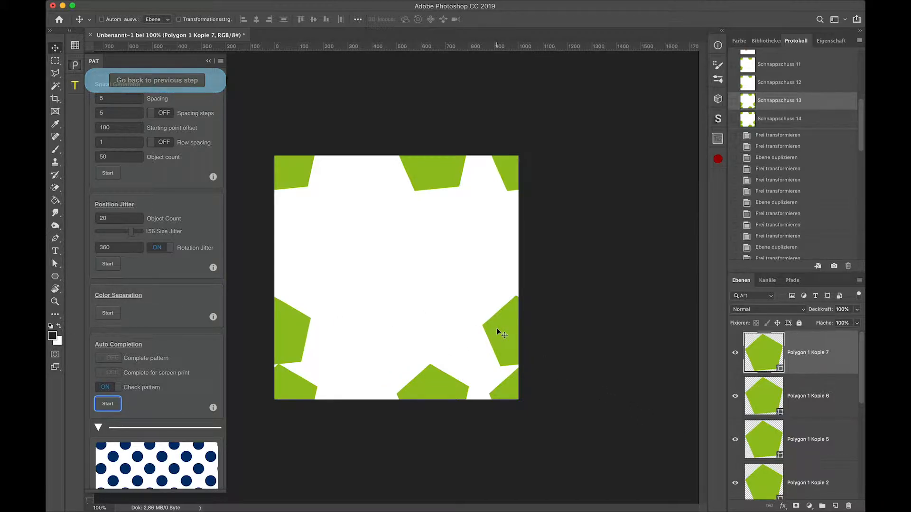
# Nudge the right-edge pentagon slightly upward out of alignment and check the pattern again for mistakes.
pyautogui.moveTo(498, 331); pyautogui.dragTo(497, 312)
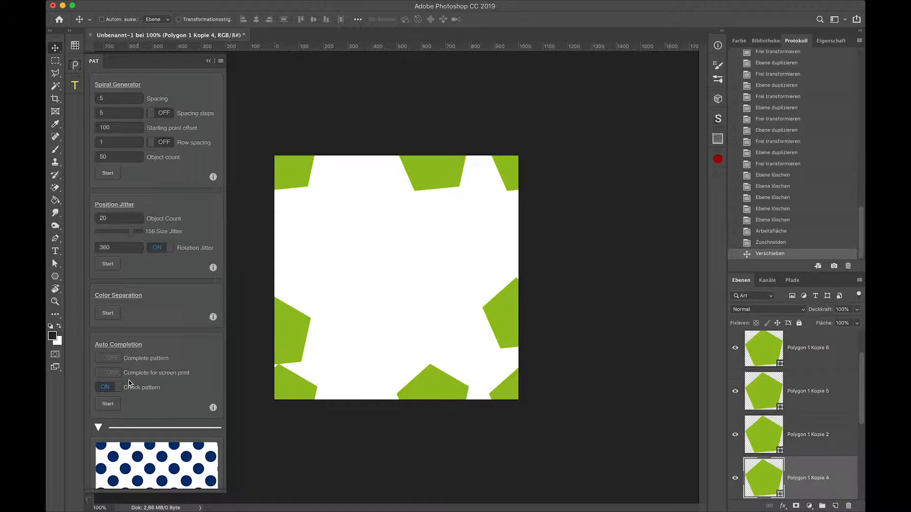
pyautogui.click(108, 405)
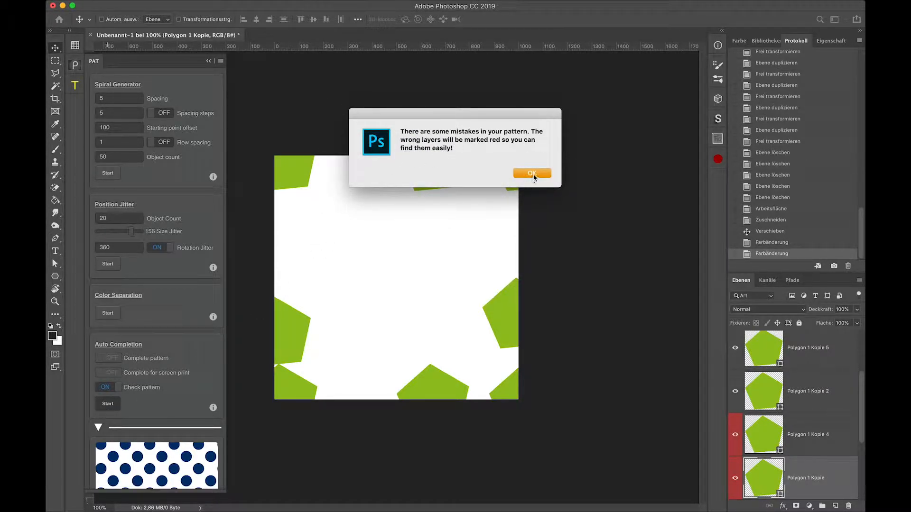
pyautogui.click(532, 174)
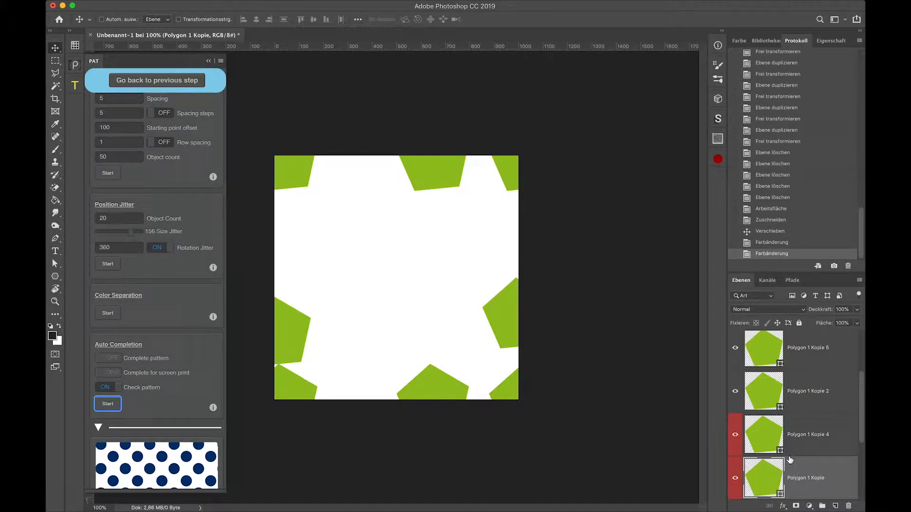
# Hide and show the red-marked layers Polygon 1 Kopie 4 and Polygon 1 Kopie to identify the mismatched pentagons.
pyautogui.scroll(-2, 797, 460)
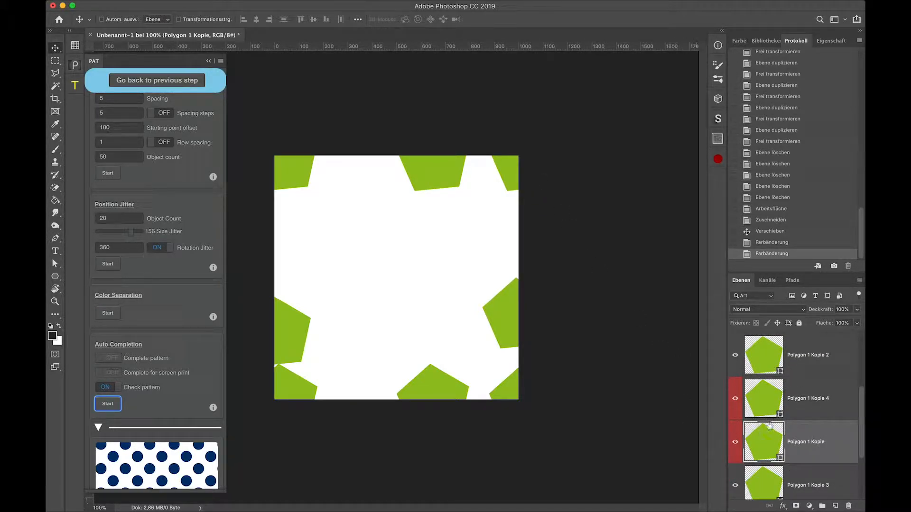
pyautogui.click(735, 399)
pyautogui.click(735, 399)
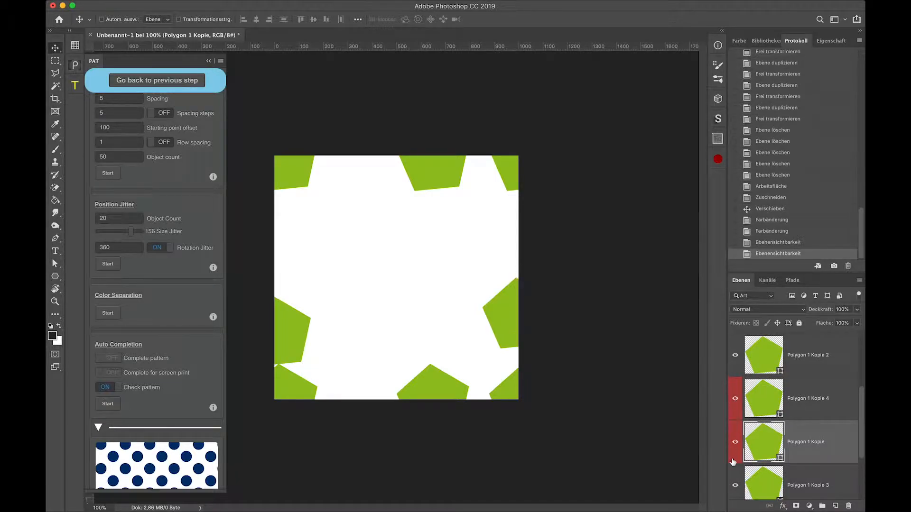
pyautogui.click(735, 444)
pyautogui.click(734, 444)
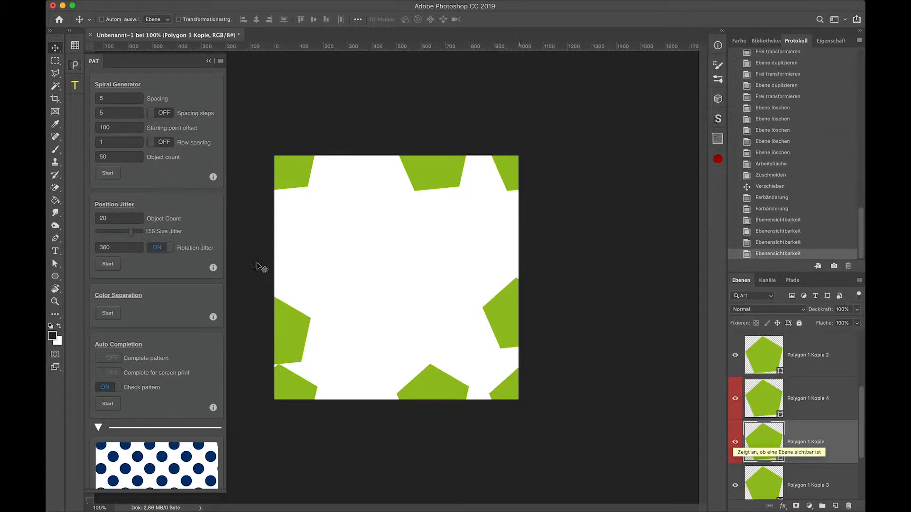
pyautogui.scroll(-10, 169, 225)
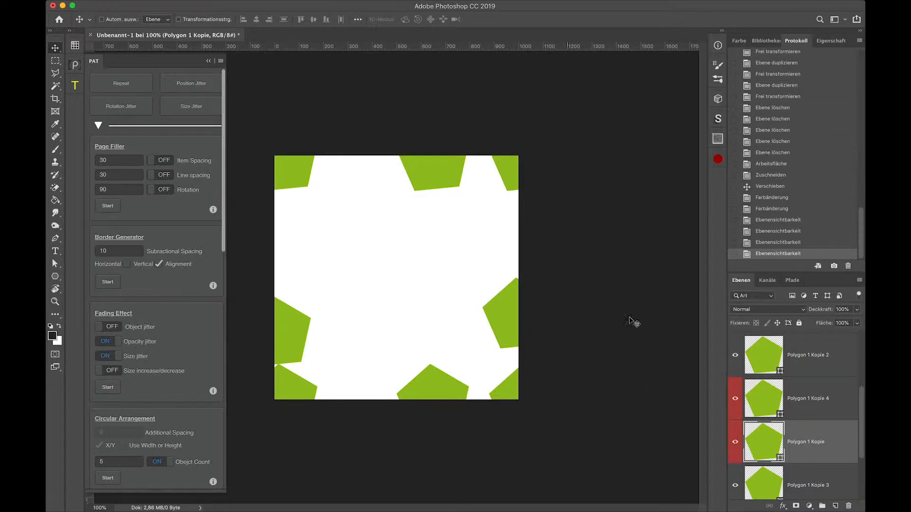
pyautogui.scroll(-1, 180, 327)
pyautogui.scroll(-15, 180, 327)
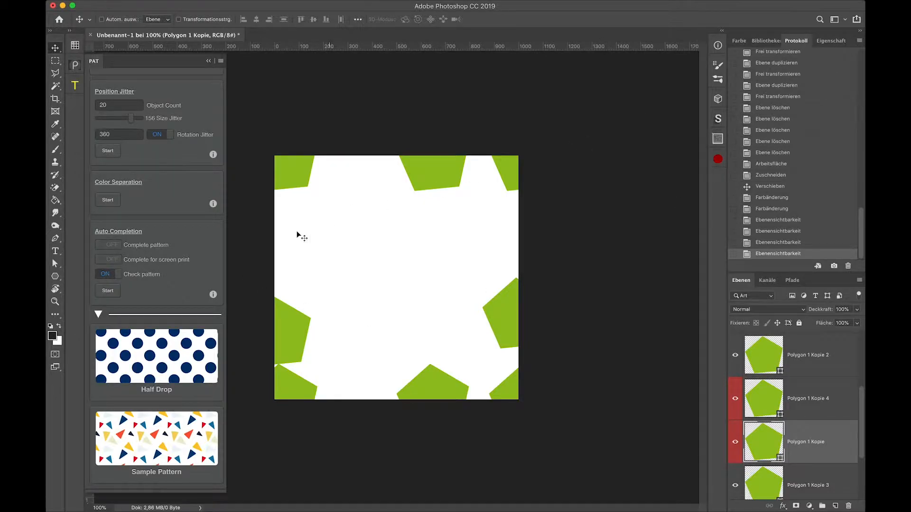
pyautogui.scroll(15, 148, 88)
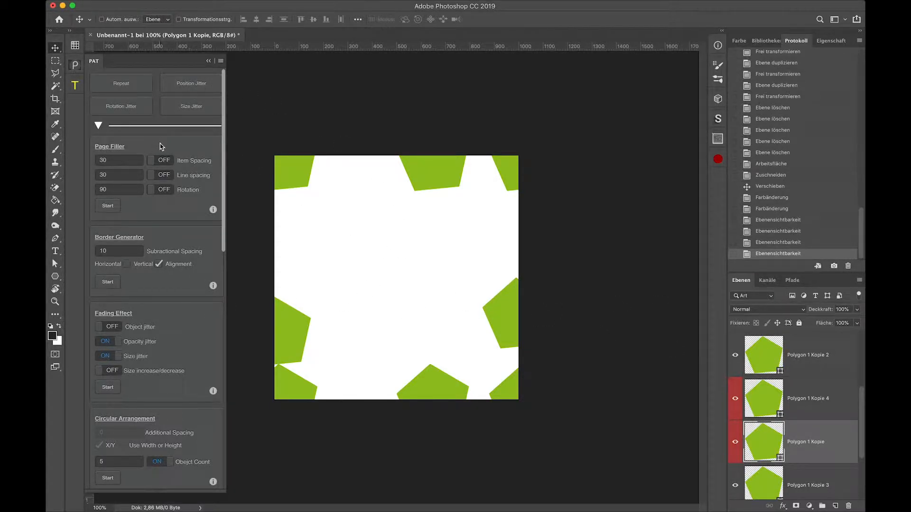
pyautogui.scroll(-1, 160, 146)
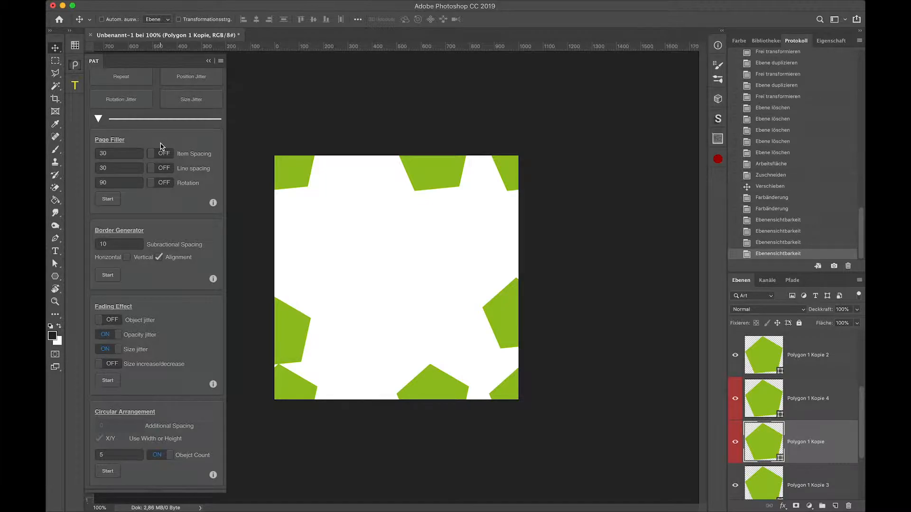
# Turn on Small Random/Repeat Buttons in the PAT preferences and return to the function list.
pyautogui.click(221, 61)
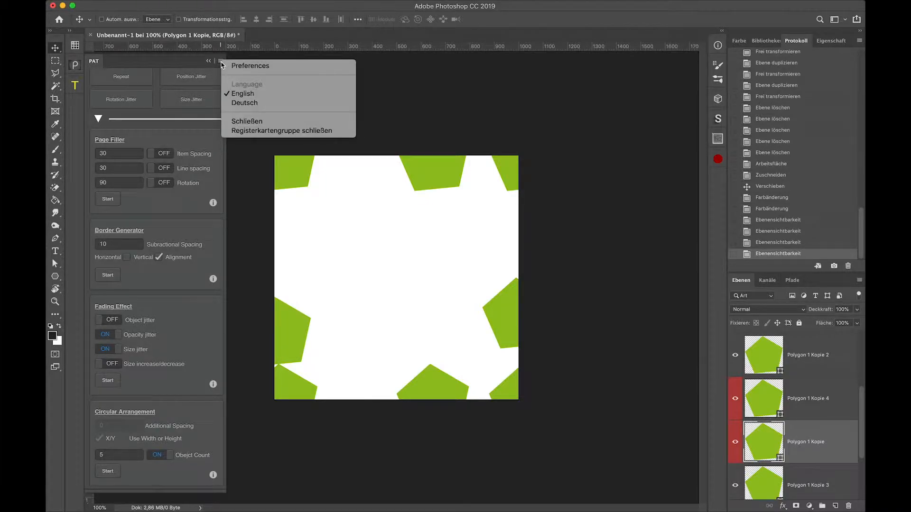
pyautogui.click(290, 68)
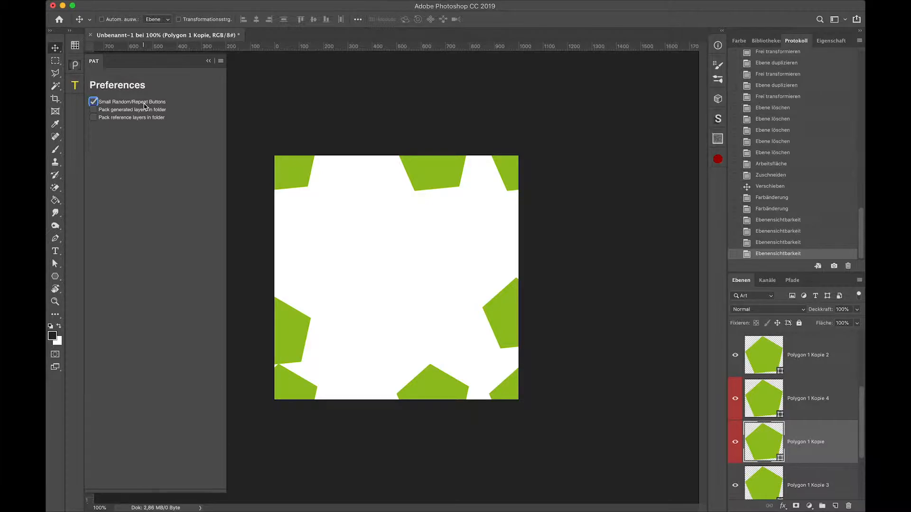
pyautogui.click(221, 61)
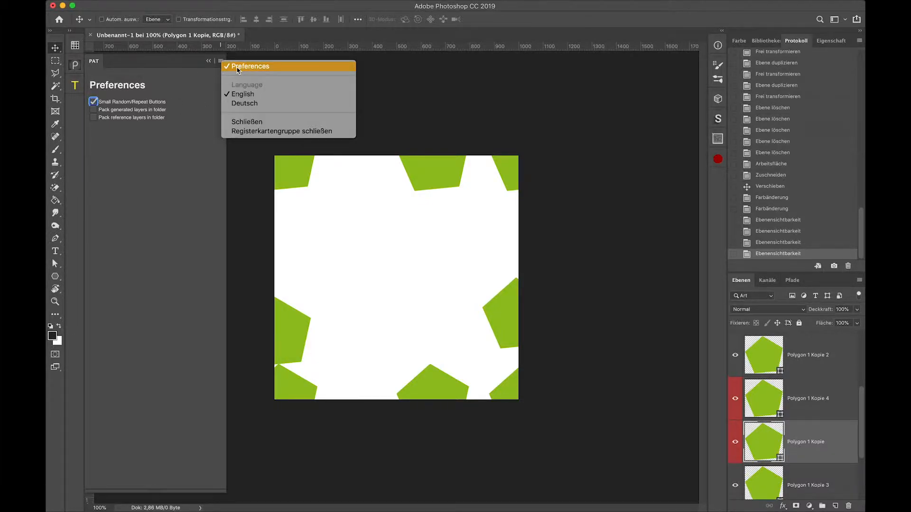
pyautogui.click(238, 67)
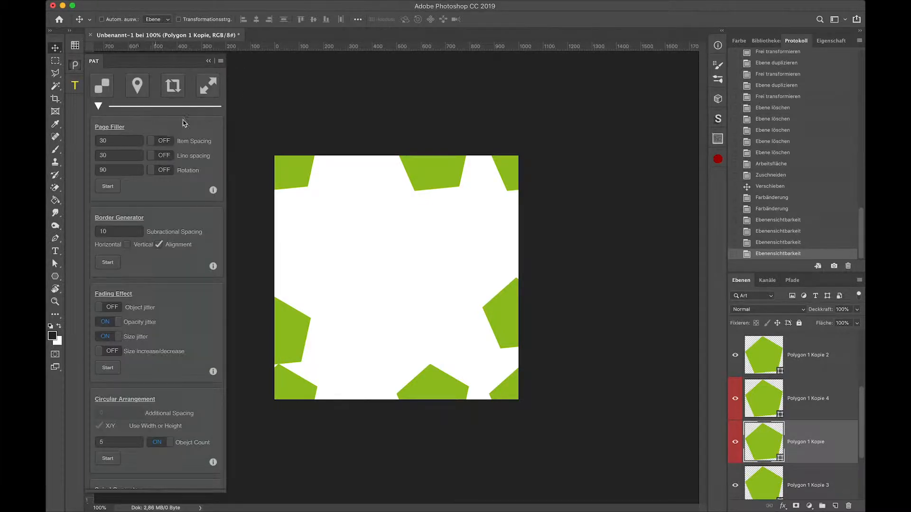
# Turn off Small Random/Repeat Buttons and enable Pack generated layers in folder in the PAT preferences.
pyautogui.click(221, 61)
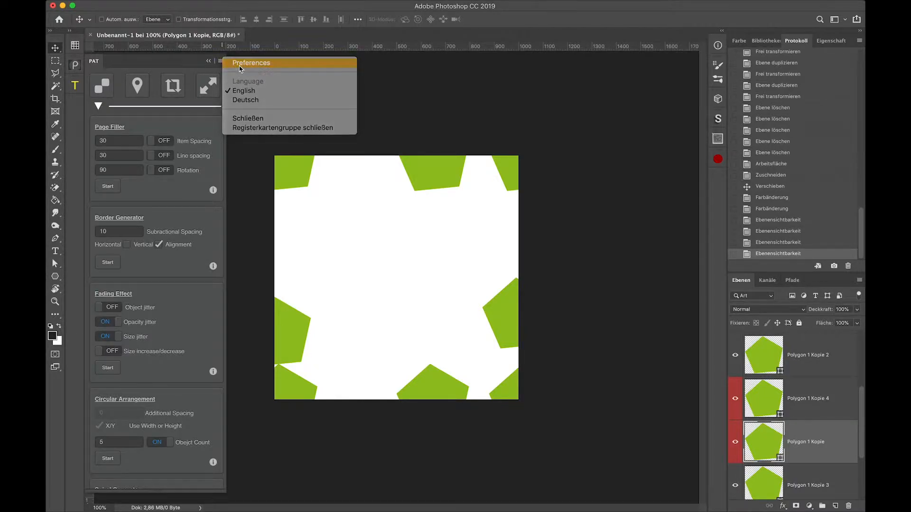
pyautogui.click(239, 68)
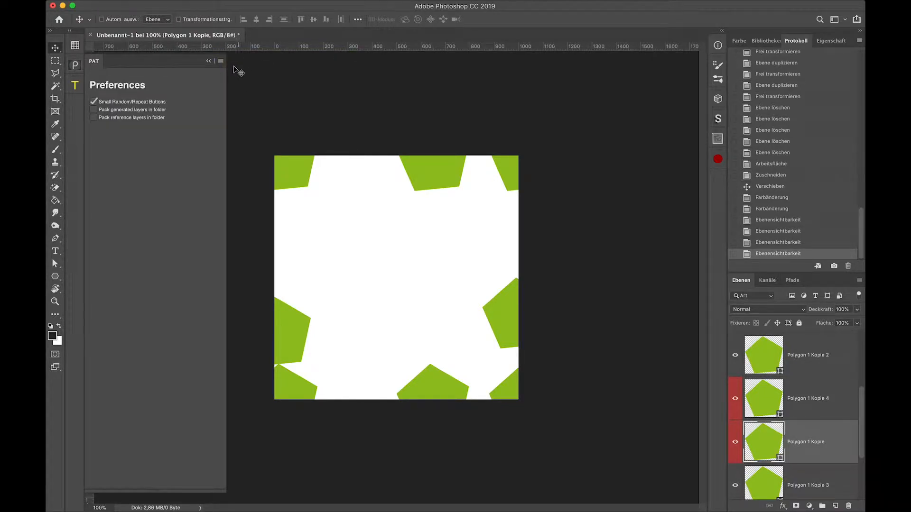
pyautogui.click(152, 111)
pyautogui.click(220, 61)
pyautogui.click(225, 71)
# Delete all the pentagon copy layers so that only Polygon 1 and the background layer remain.
pyautogui.scroll(3, 799, 359)
pyautogui.click(799, 359)
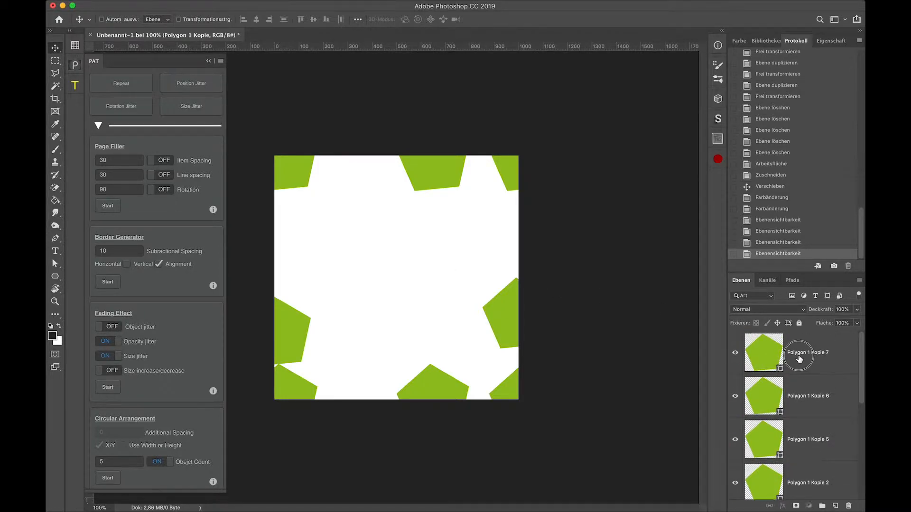
pyautogui.press('BackSpace')
pyautogui.press('BackSpace')
pyautogui.press('BackSpace')
pyautogui.press('BackSpace')
pyautogui.press('BackSpace')
pyautogui.press('BackSpace')
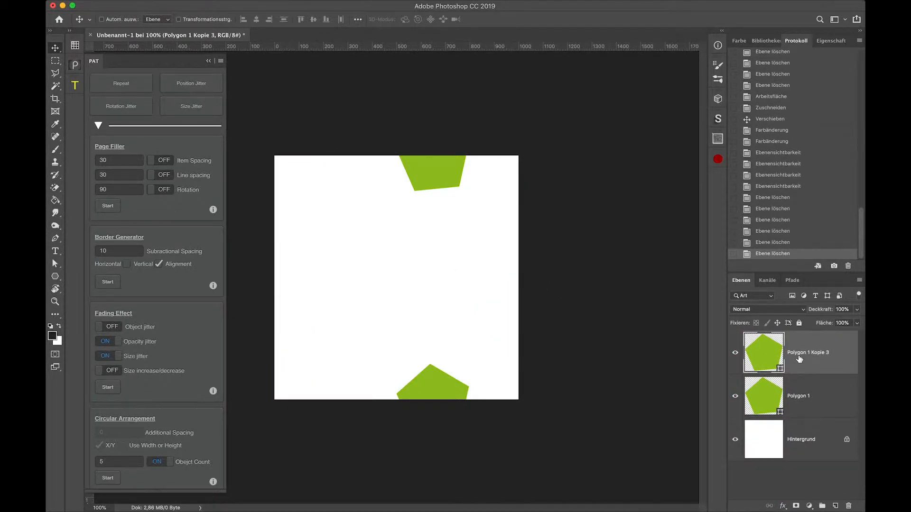
pyautogui.press('BackSpace')
# Move the pentagon to the canvas's upper-left corner, fill the canvas with the Page Filler, and collapse the generated layer group.
pyautogui.moveTo(420, 185); pyautogui.dragTo(278, 221)
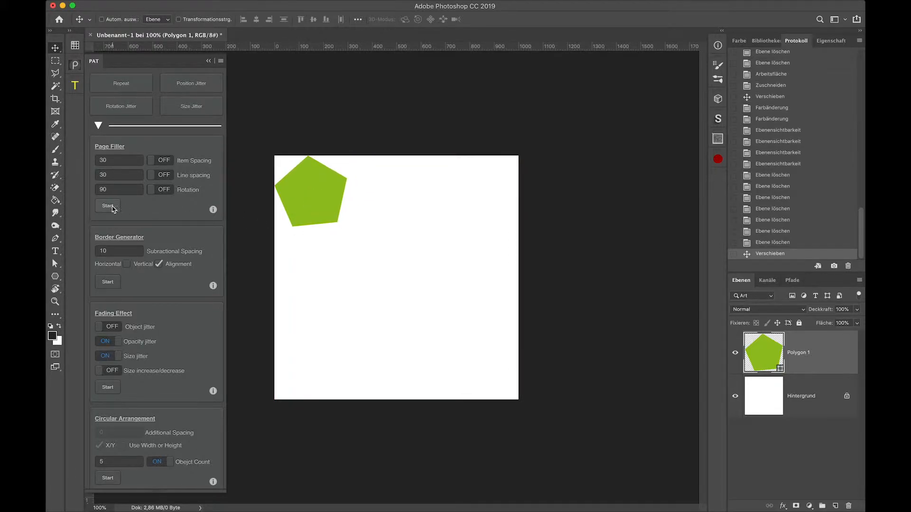
pyautogui.click(111, 207)
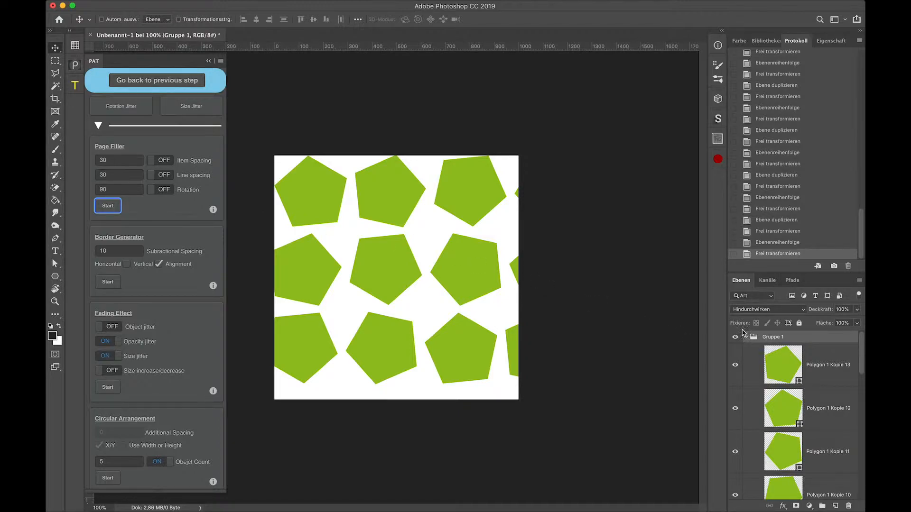
pyautogui.click(747, 338)
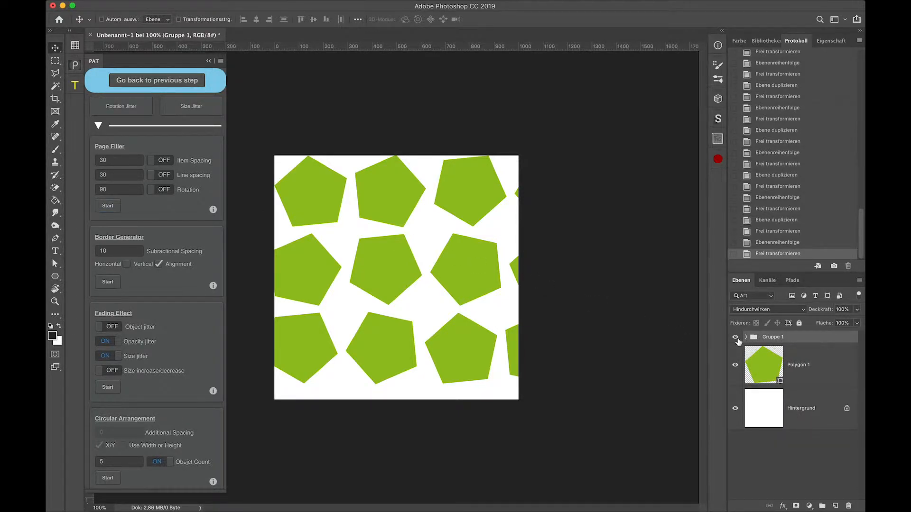
# Toggle the visibility of the generated layer group off and on several times to check what it contains.
pyautogui.click(735, 338)
pyautogui.click(735, 338)
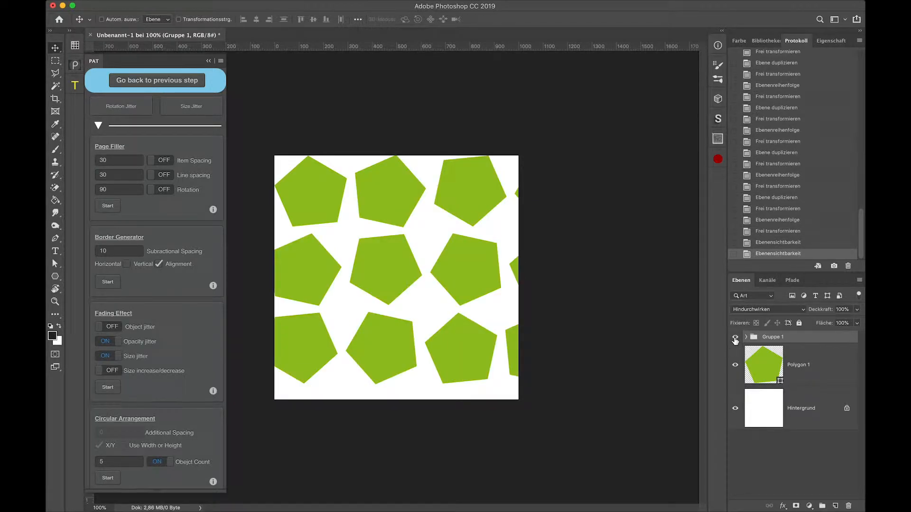
pyautogui.click(735, 338)
pyautogui.click(735, 338)
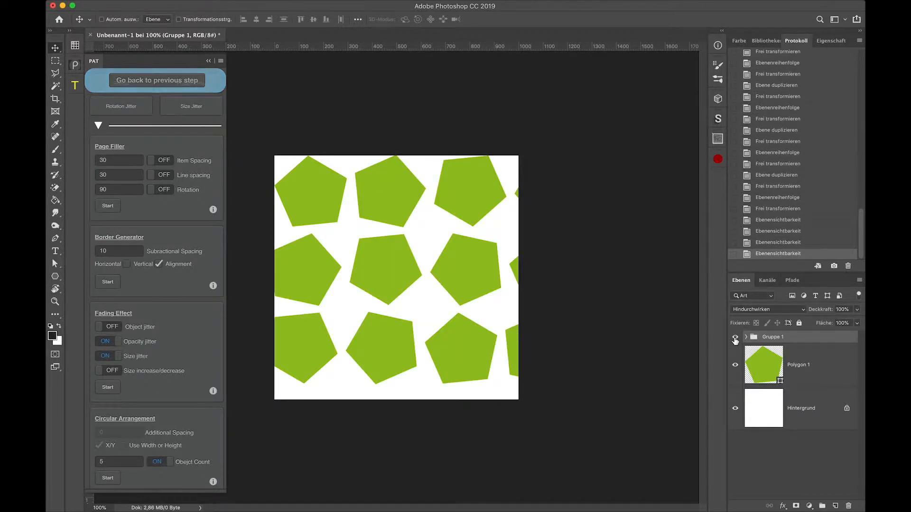
pyautogui.click(735, 338)
pyautogui.click(735, 338)
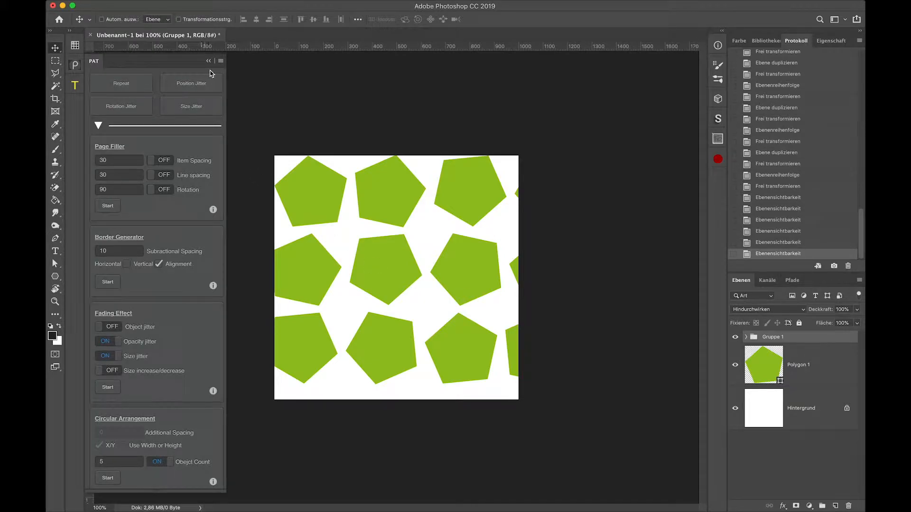
# Open the PAT preferences and enable Pack reference layers in folder.
pyautogui.click(221, 61)
pyautogui.click(243, 70)
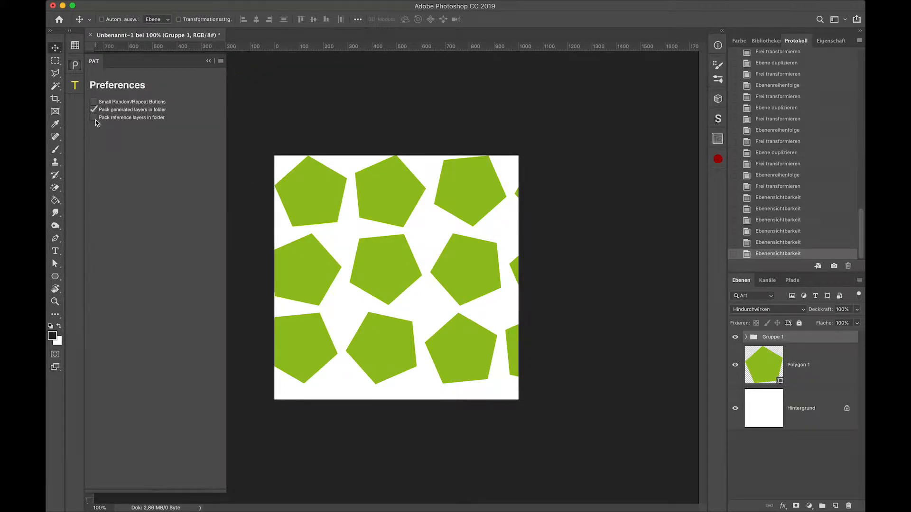
pyautogui.click(94, 119)
pyautogui.click(774, 369)
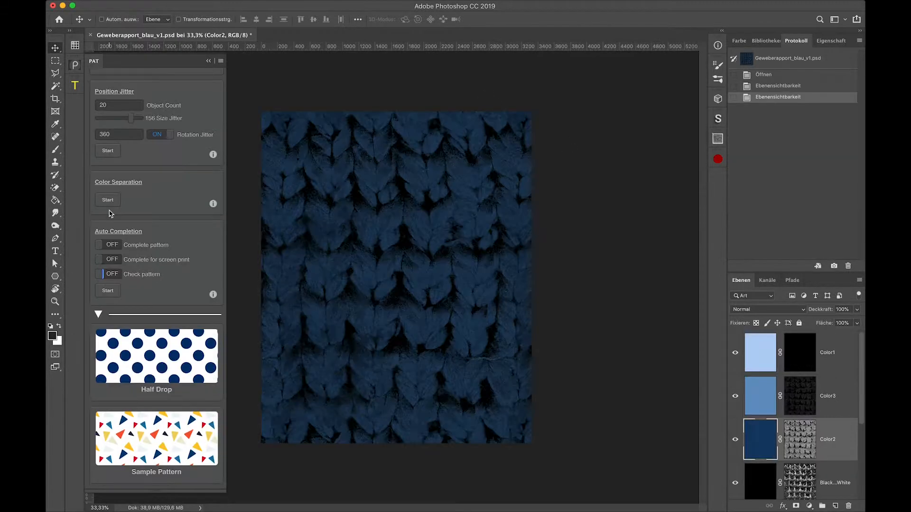
# Delete all layers above the background in the knit document Geweberapport_blau_v1.psd, starting with Color1.
pyautogui.scroll(3, 111, 214)
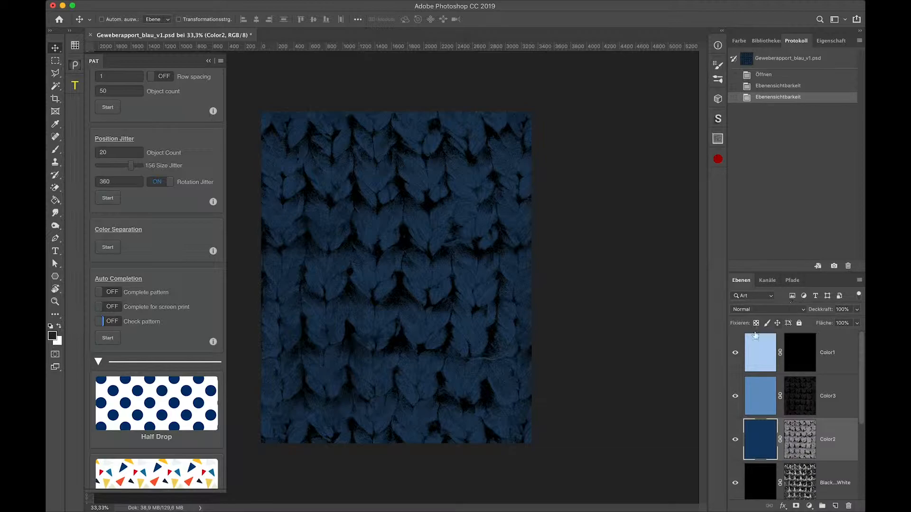
pyautogui.click(837, 353)
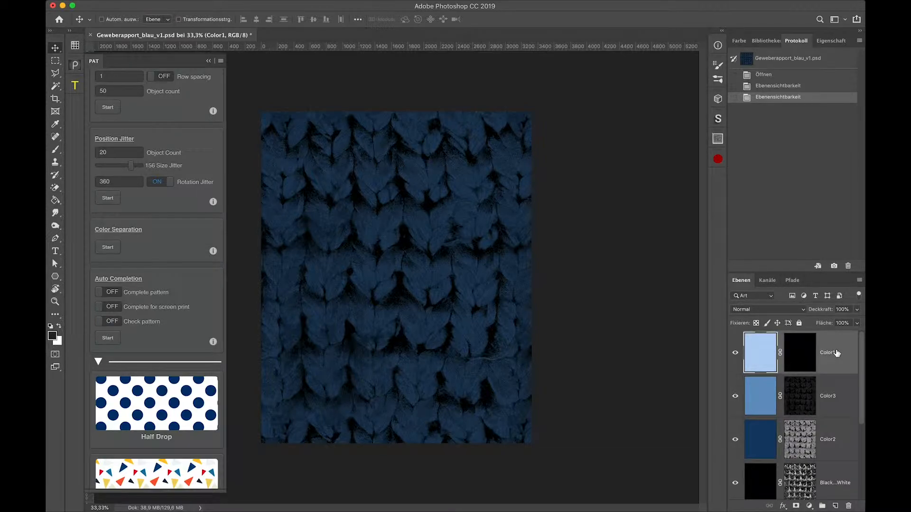
pyautogui.press('BackSpace')
pyautogui.press('BackSpace')
pyautogui.press('BackSpace')
pyautogui.press('BackSpace')
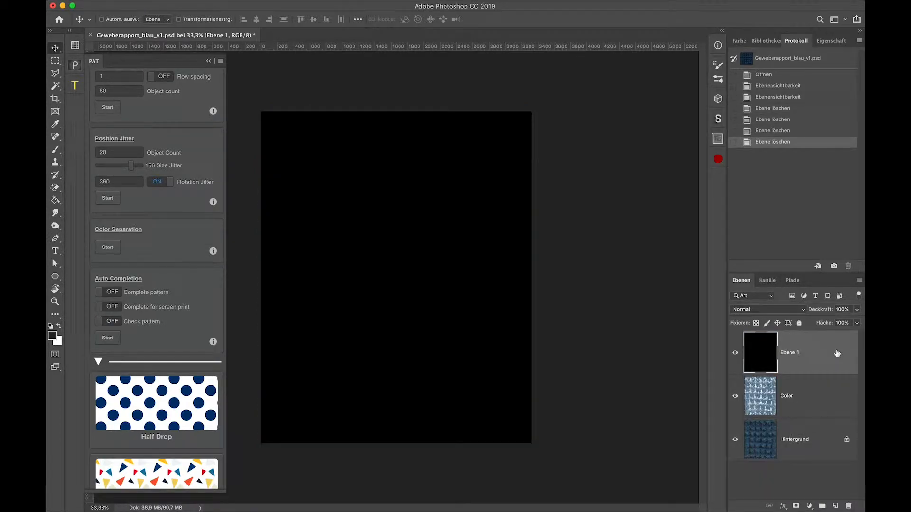
pyautogui.press('BackSpace')
pyautogui.press('BackSpace')
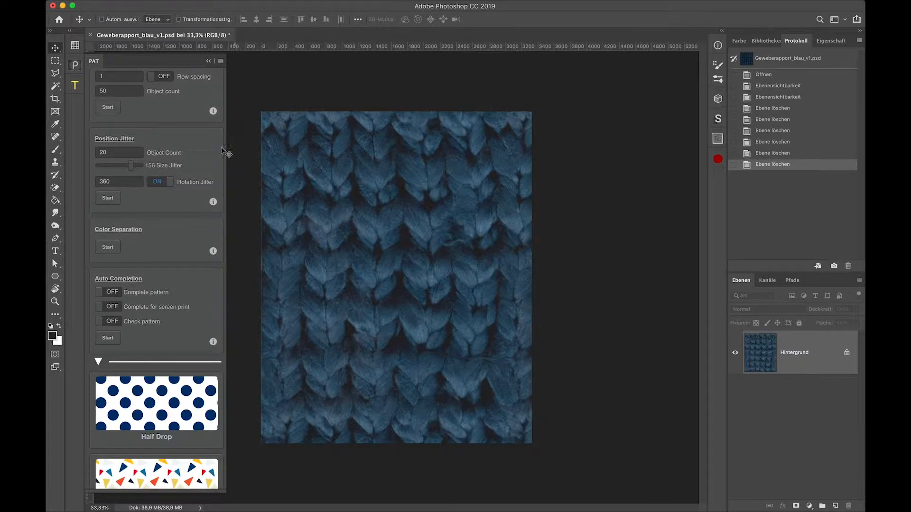
# Run Color Separation on the knit image with 2 as the number of colors.
pyautogui.click(117, 250)
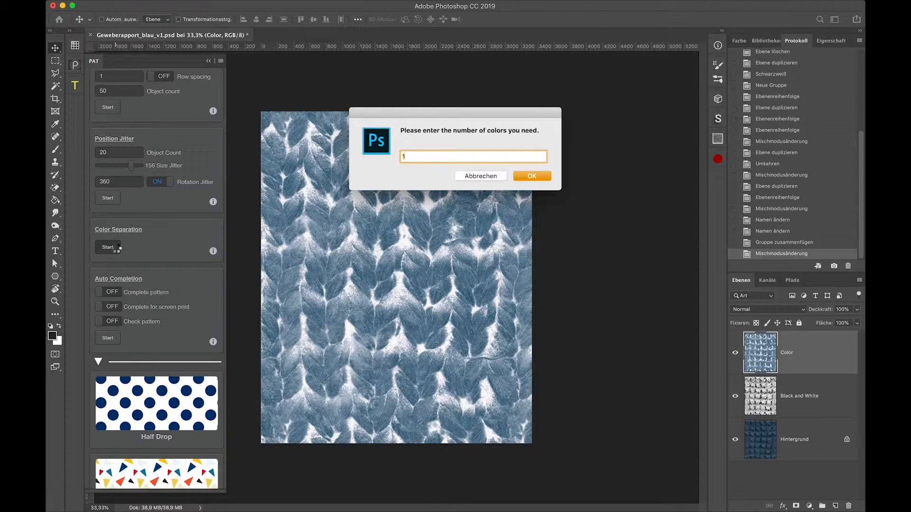
pyautogui.press('BackSpace')
pyautogui.write('2')
pyautogui.press('Return')
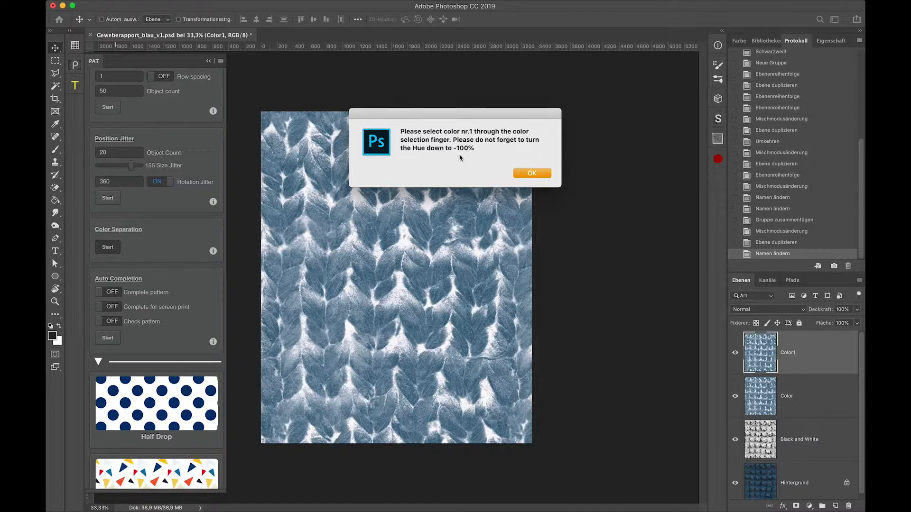
# Pick a blue area of the knit as color 1, lower its lightness fully, adjust the color range falloff, and apply.
pyautogui.click(532, 173)
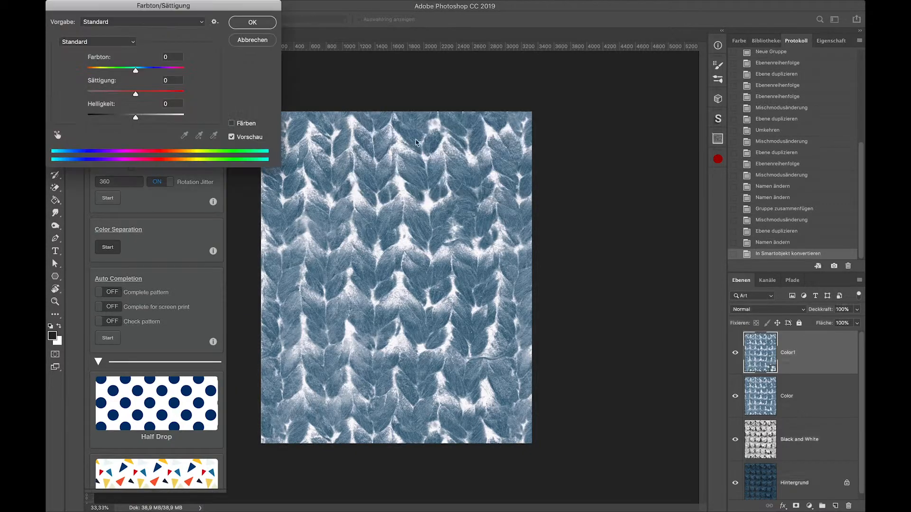
pyautogui.click(57, 136)
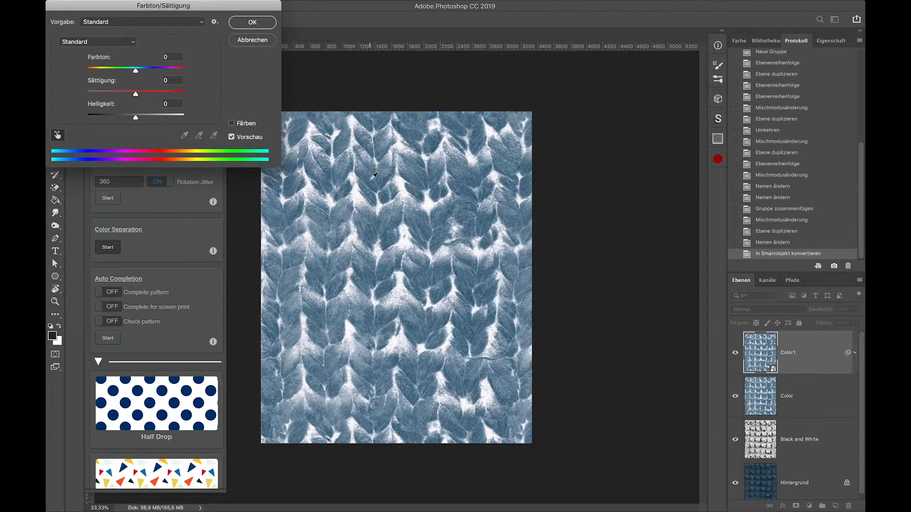
pyautogui.click(375, 191)
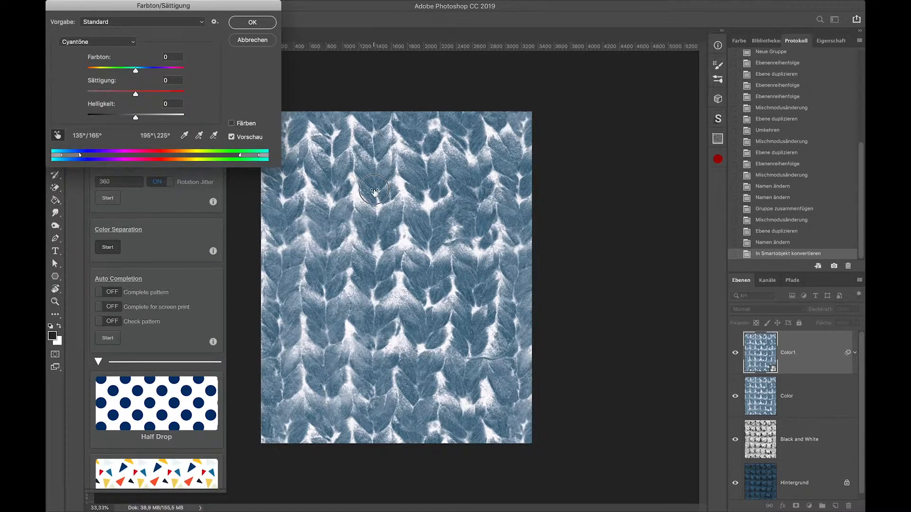
pyautogui.moveTo(135, 118); pyautogui.dragTo(62, 122)
pyautogui.moveTo(60, 156)
pyautogui.mouseDown()
pyautogui.moveTo(97, 159)
pyautogui.moveTo(59, 158)
pyautogui.moveTo(68, 158)
pyautogui.mouseUp()
pyautogui.click(262, 22)
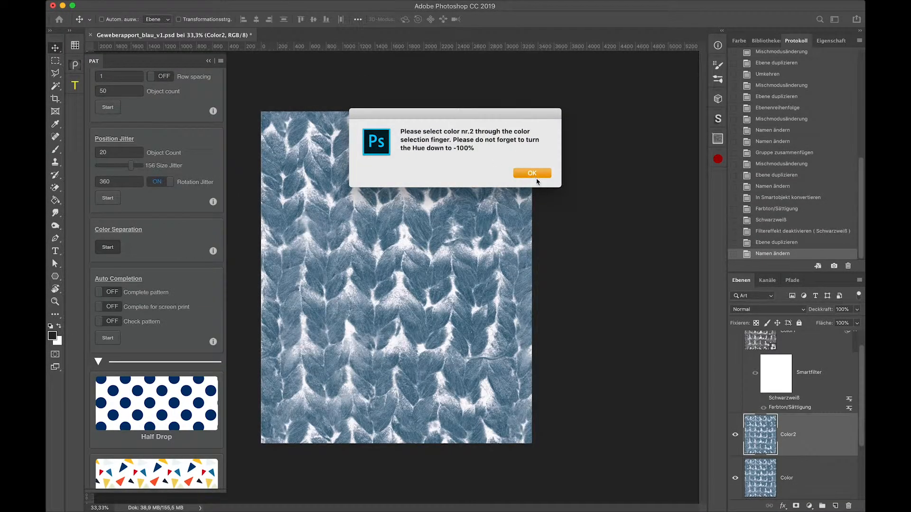
# Pick a blue area of the knit as color 2, set its lightness to -100, and apply to complete the separation.
pyautogui.click(536, 173)
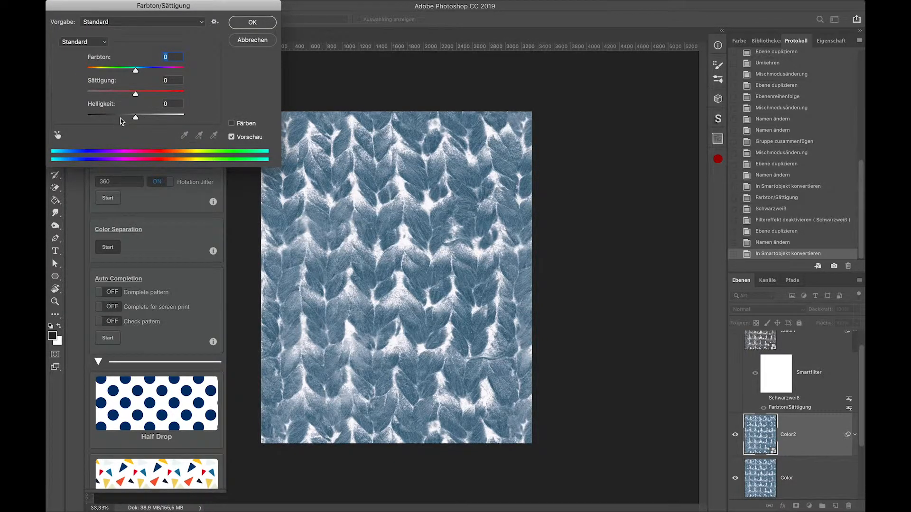
pyautogui.click(57, 135)
pyautogui.click(437, 214)
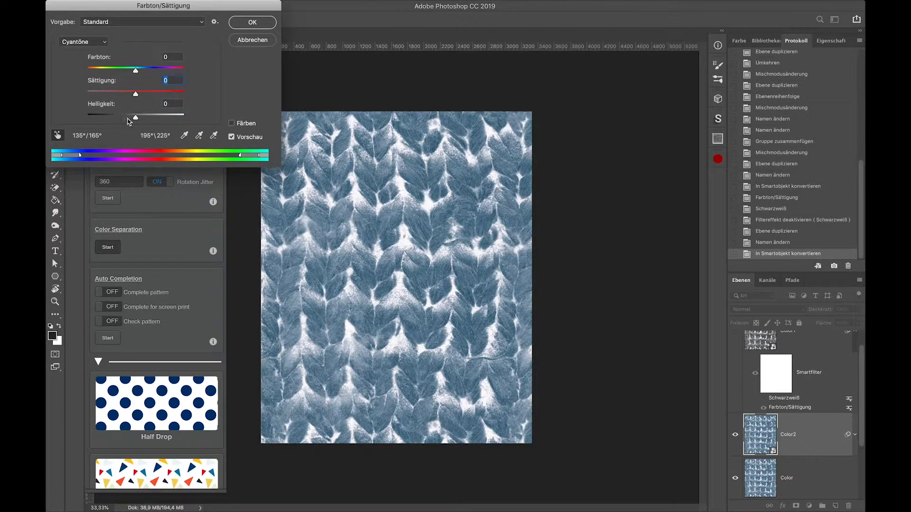
pyautogui.moveTo(135, 117); pyautogui.dragTo(71, 118)
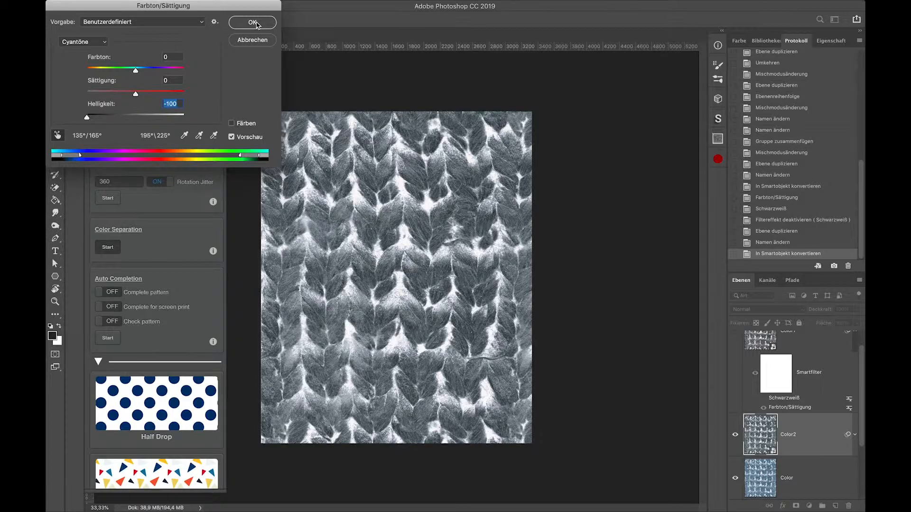
pyautogui.click(274, 41)
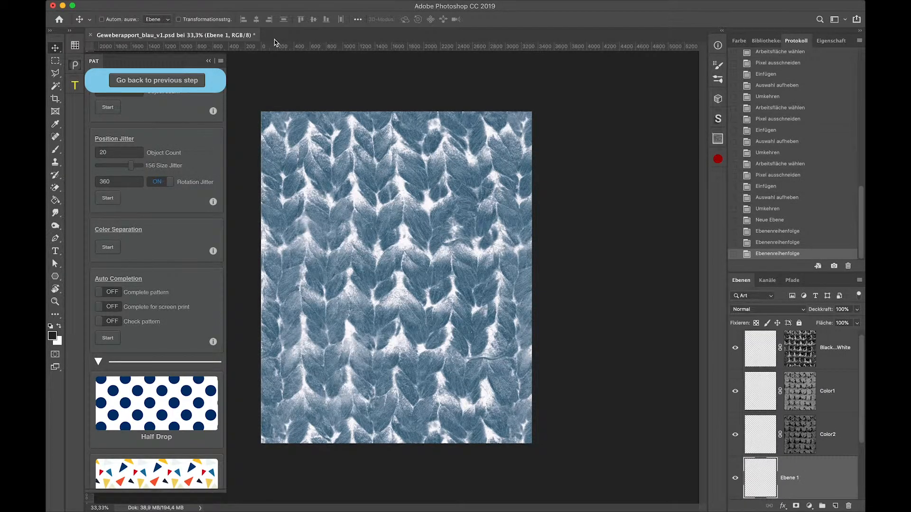
# Fill the Black and White layer with the white background color and replace that with the dark foreground color.
pyautogui.scroll(1, 808, 393)
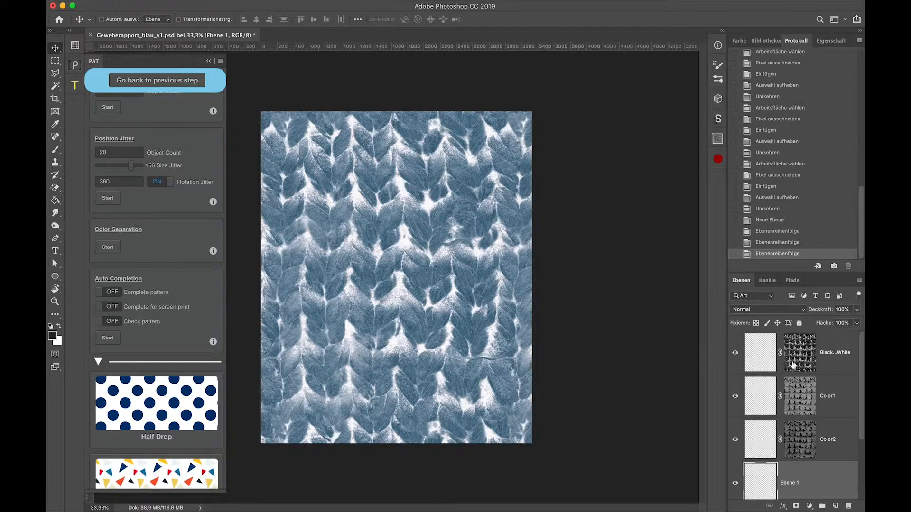
pyautogui.click(763, 353)
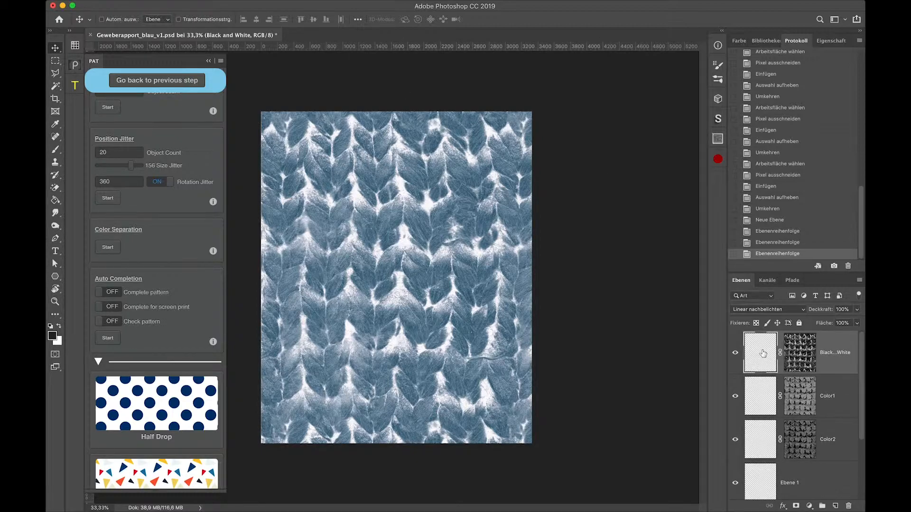
pyautogui.press('super+BackSpace')
pyautogui.hotkey('alt', 'BackSpace')
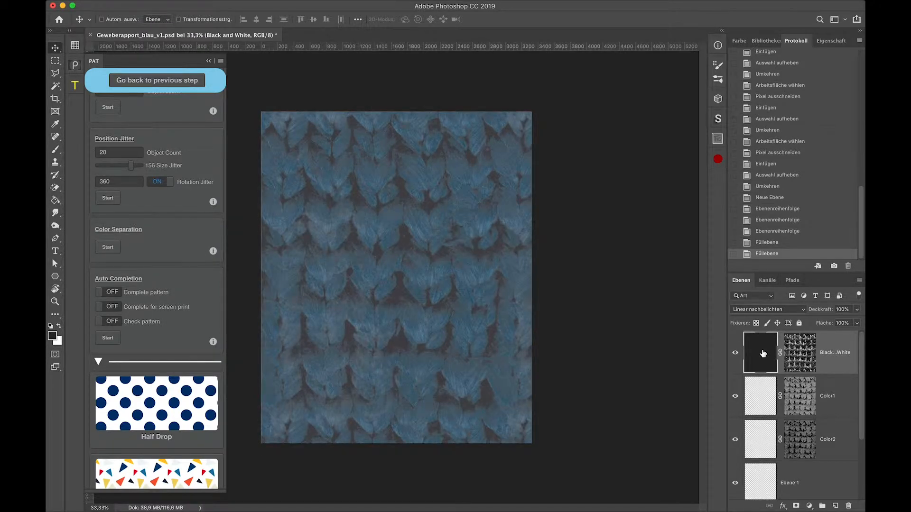
# Pick a dark blue from the color swatches and fill the Color1 layer with it.
pyautogui.click(759, 403)
pyautogui.scroll(5, 807, 209)
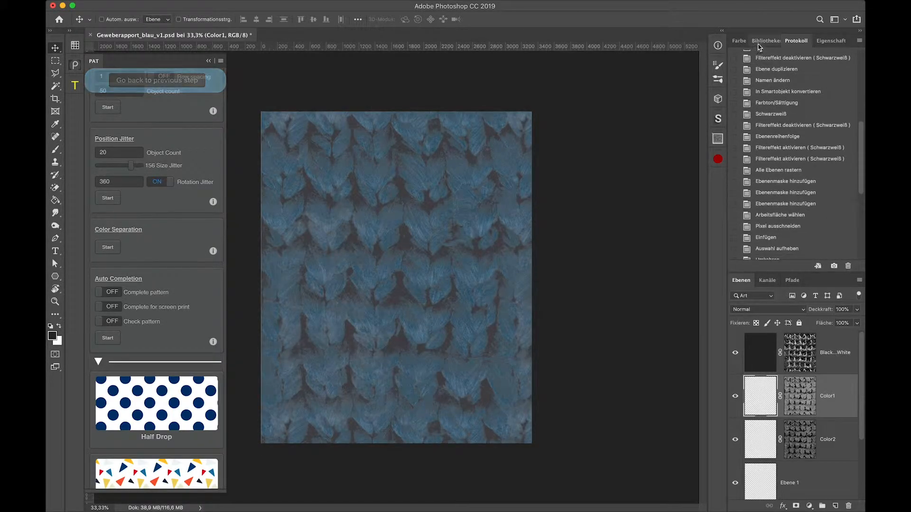
pyautogui.click(761, 41)
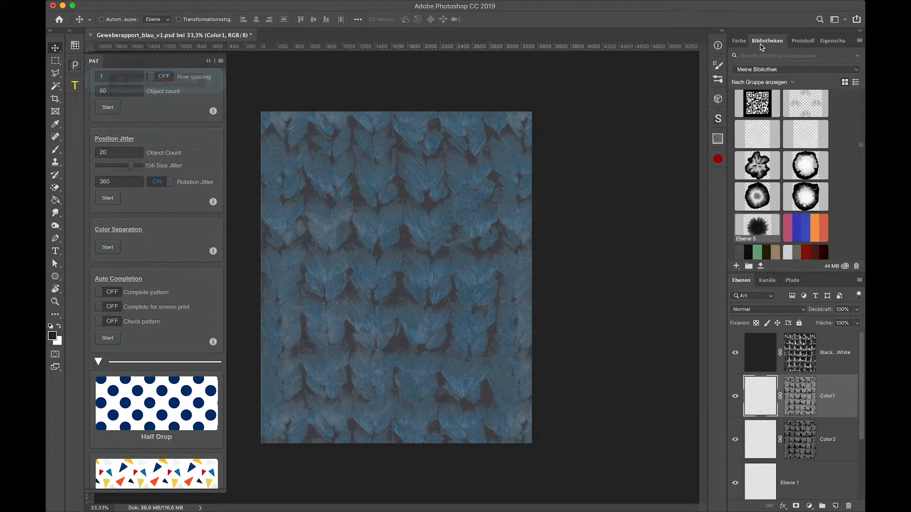
pyautogui.click(76, 46)
pyautogui.click(170, 354)
pyautogui.moveTo(170, 354); pyautogui.dragTo(767, 401)
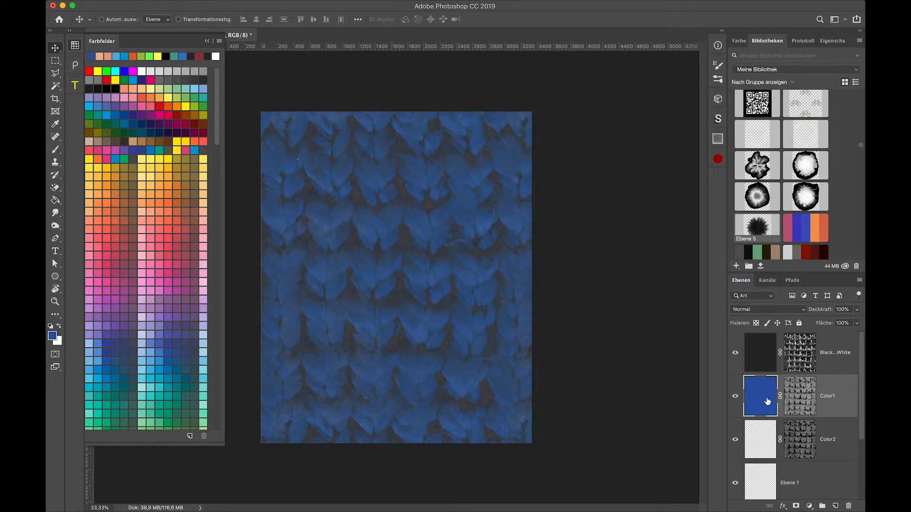
# Fill the Color2 layer with the light blue PANTONE 2915 U swatch and move it above Color1.
pyautogui.click(768, 440)
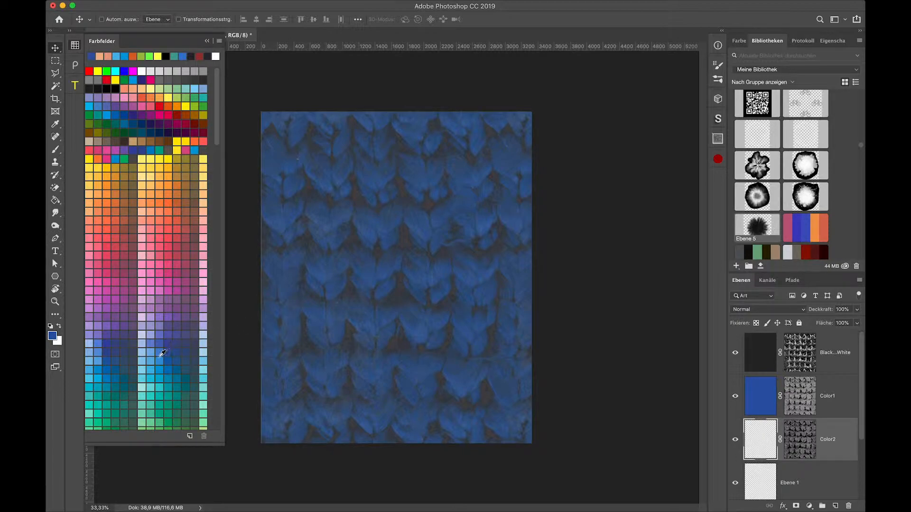
pyautogui.click(154, 357)
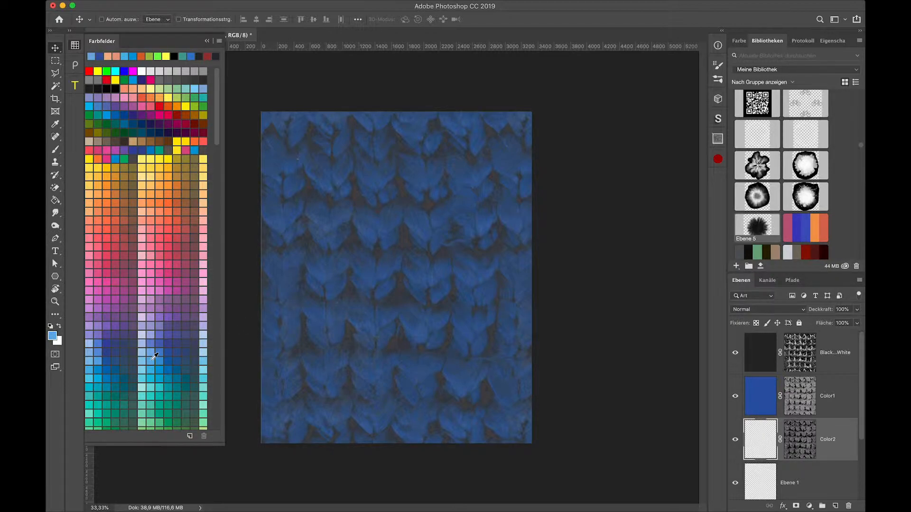
pyautogui.hotkey('alt', 'BackSpace')
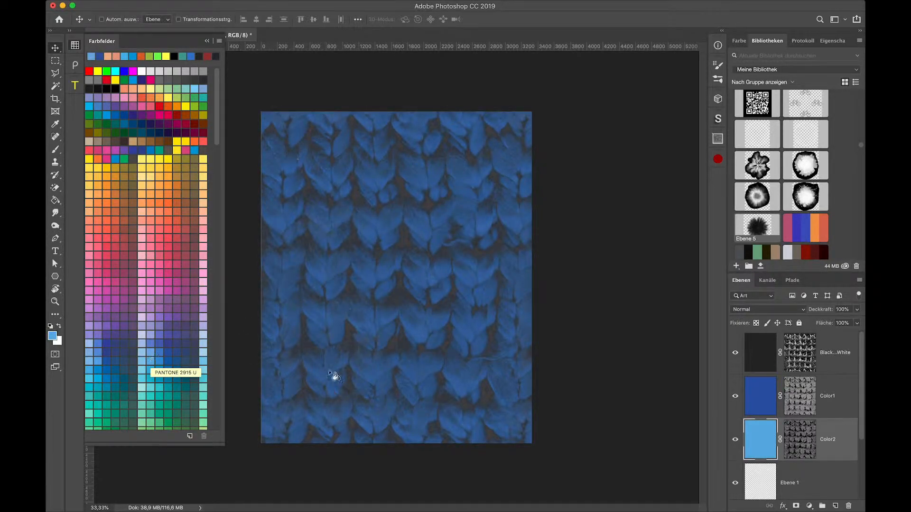
pyautogui.moveTo(771, 448); pyautogui.dragTo(773, 390)
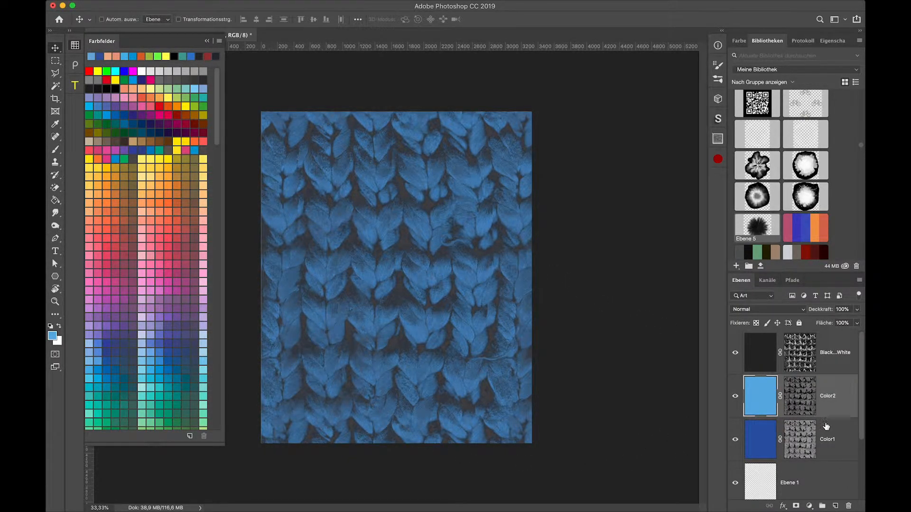
# Try light blue on the Ebene 1 layer, reset to the default colors, try white, and finish with a black fill.
pyautogui.click(768, 481)
pyautogui.scroll(-2, 767, 481)
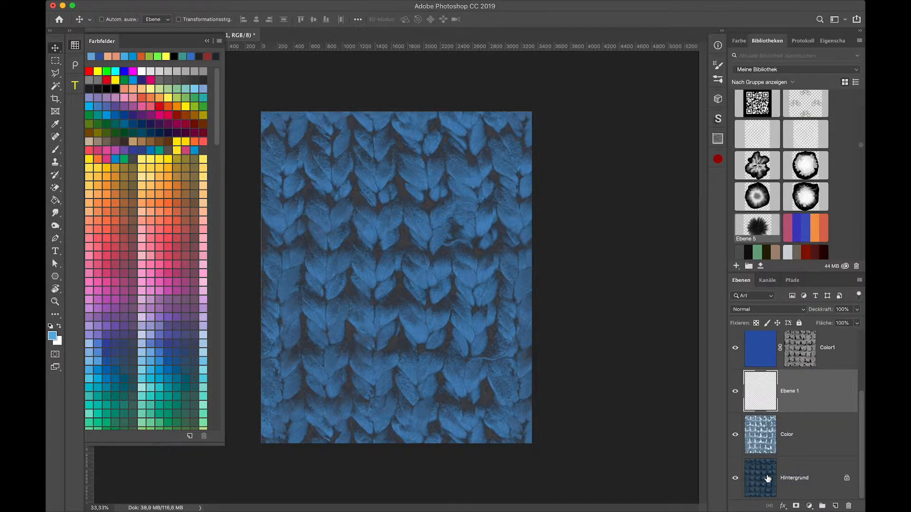
pyautogui.hotkey('alt', 'BackSpace')
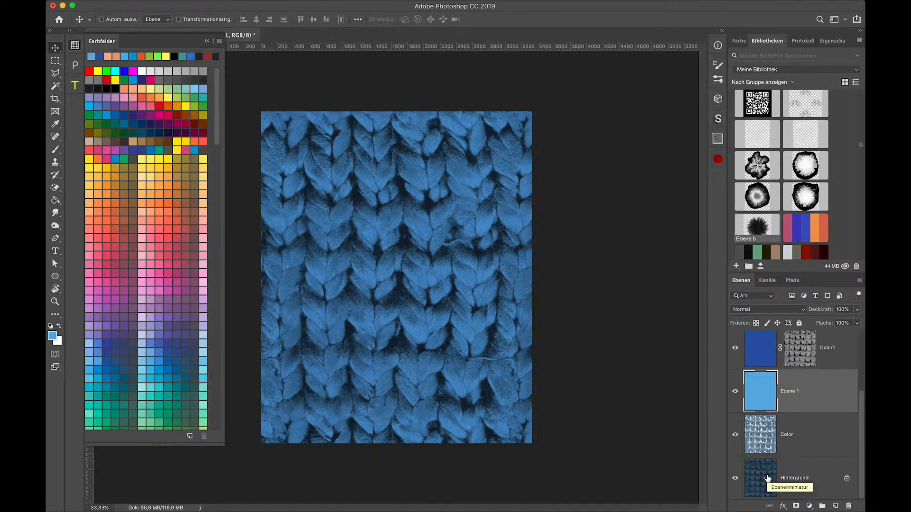
pyautogui.press('d')
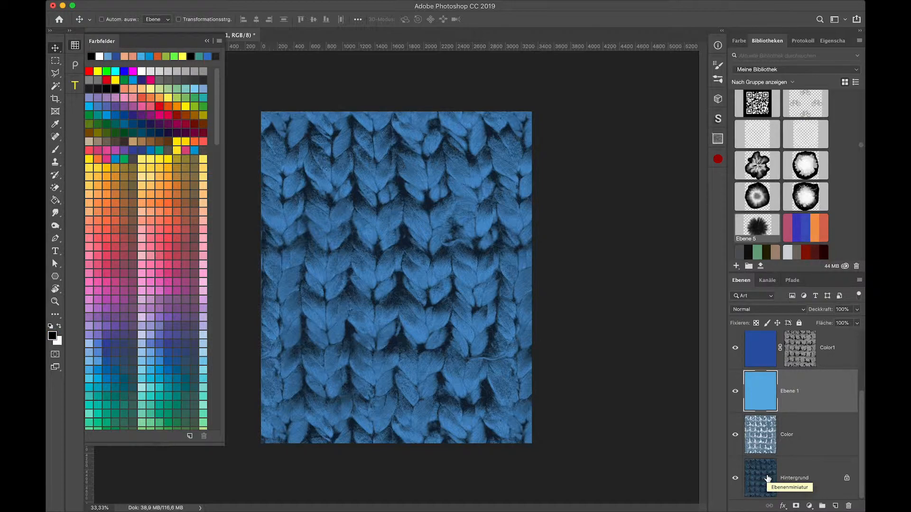
pyautogui.press('super+BackSpace')
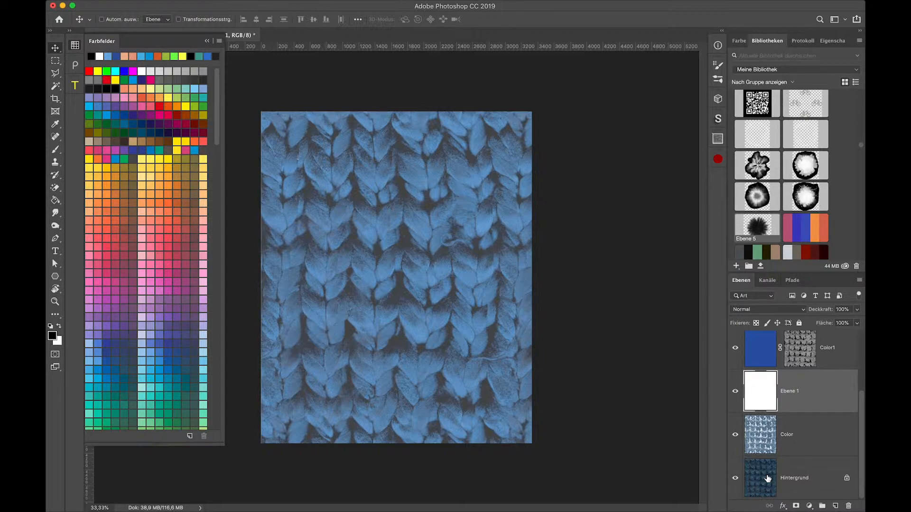
pyautogui.hotkey('alt', 'BackSpace')
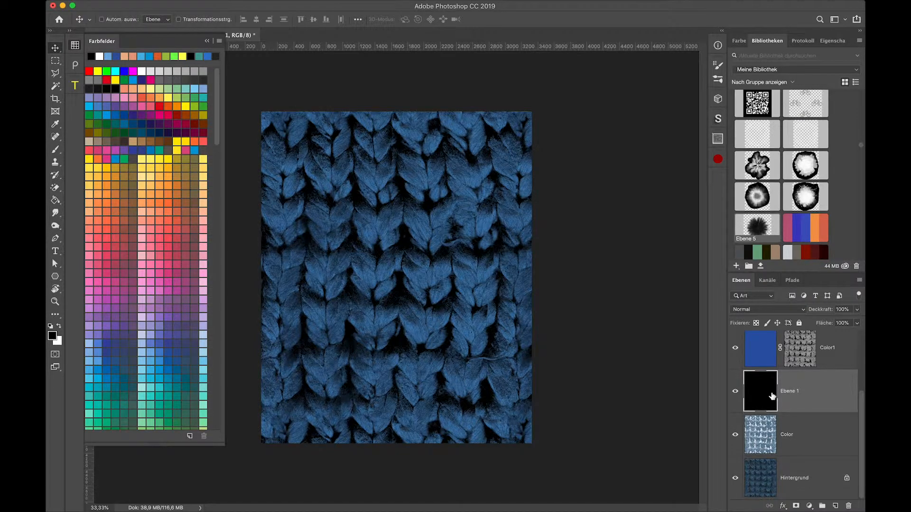
# Fill the Black and White layer at the top of the layer stack with the black foreground color.
pyautogui.scroll(3, 774, 396)
pyautogui.click(765, 351)
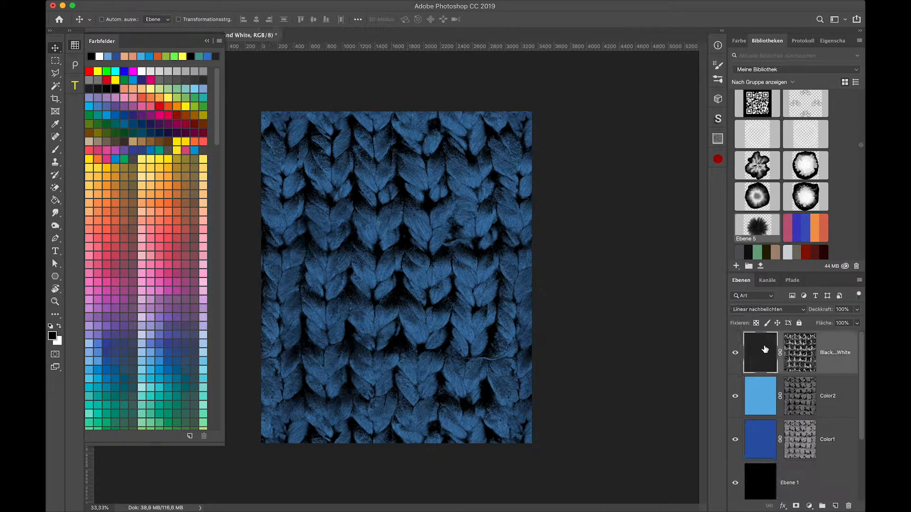
pyautogui.press('super+BackSpace')
pyautogui.press('super+z')
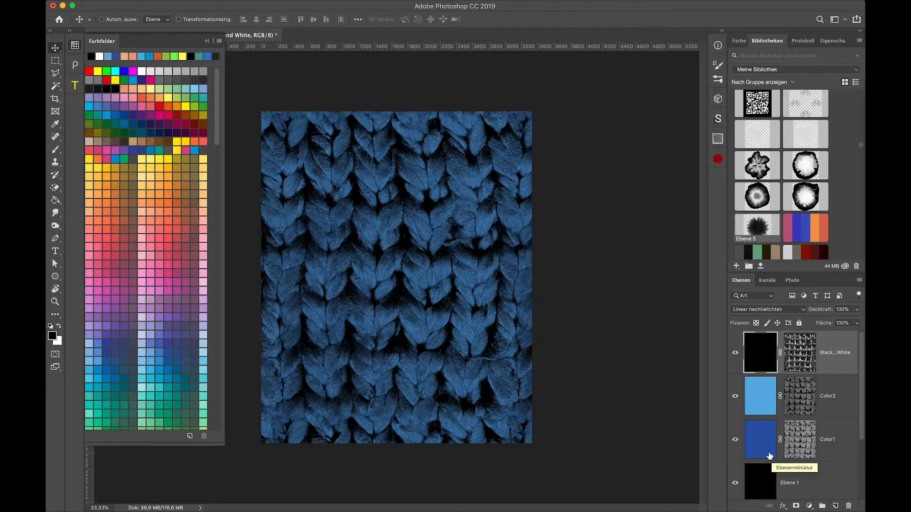
# Brighten the Color2 layer mask with a Levels adjustment (Tonwertkorrektur), setting the white input level to 162.
pyautogui.click(808, 400)
pyautogui.moveTo(379, 2)
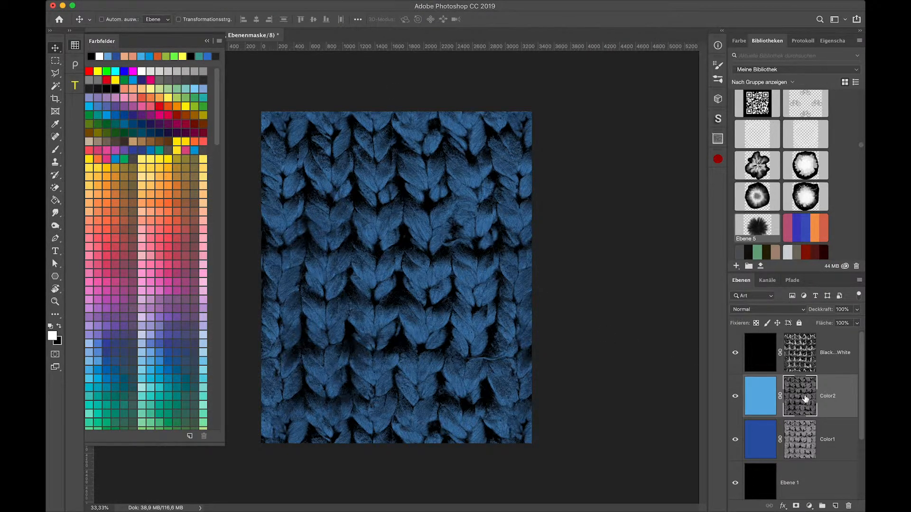
pyautogui.moveTo(225, 2)
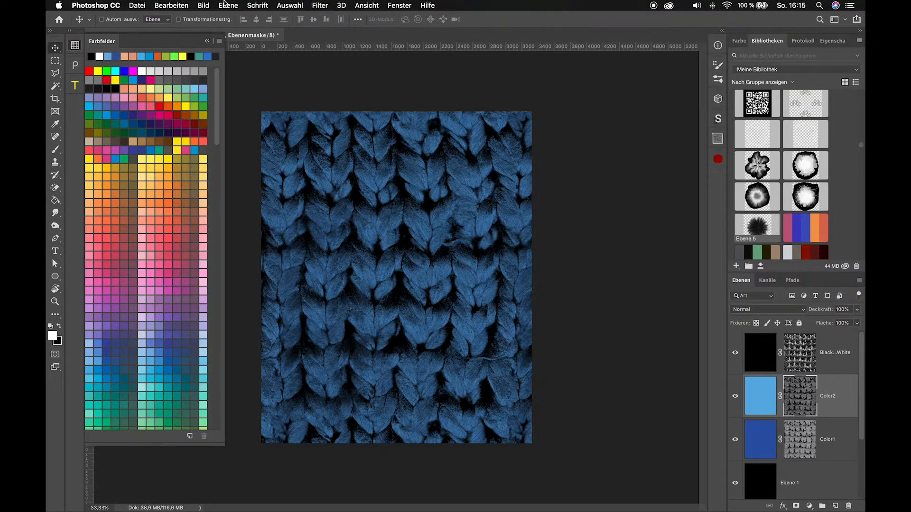
pyautogui.click(175, 5)
pyautogui.moveTo(280, 34)
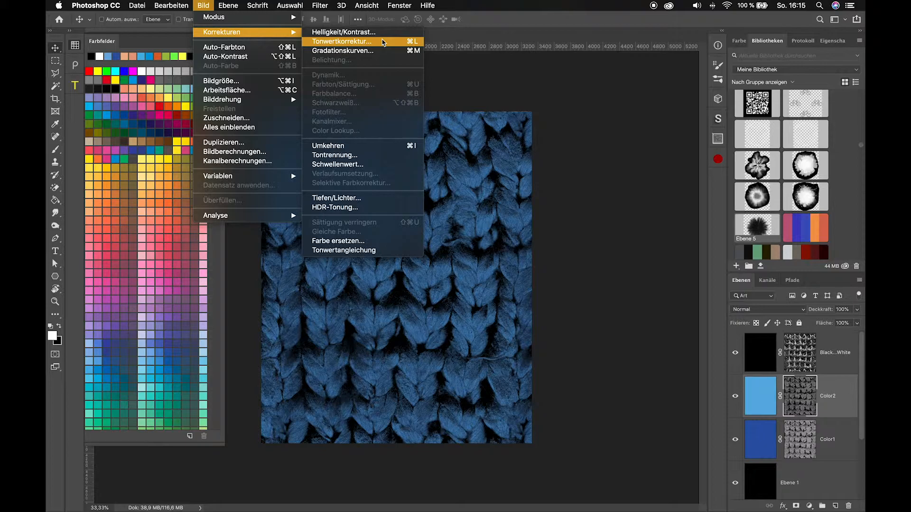
pyautogui.click(384, 42)
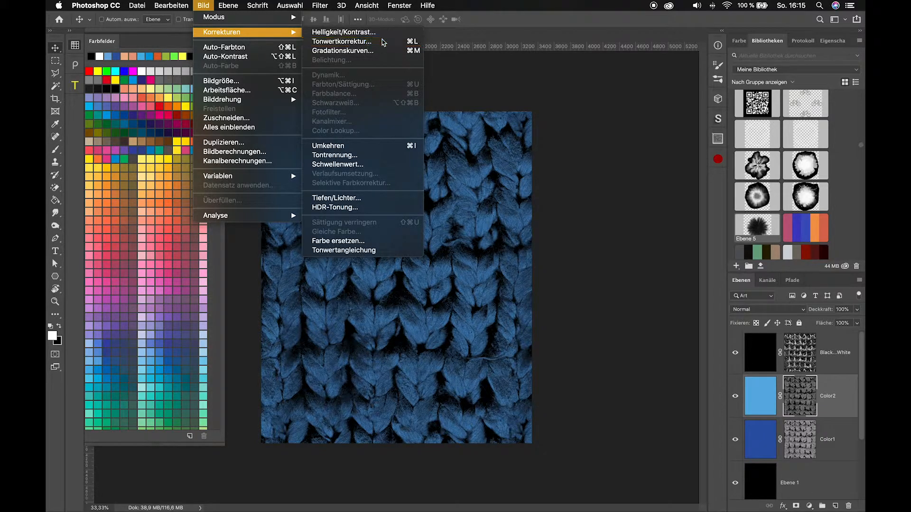
pyautogui.moveTo(181, 114); pyautogui.dragTo(137, 118)
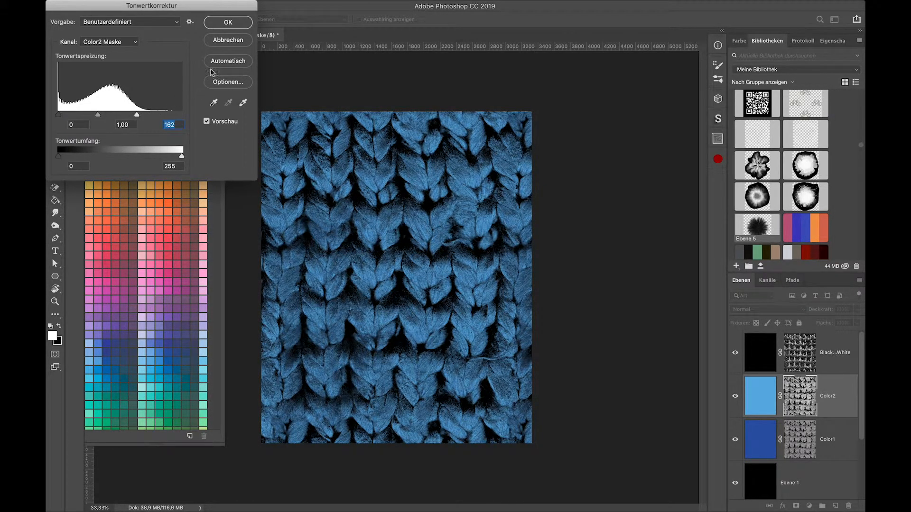
pyautogui.click(228, 22)
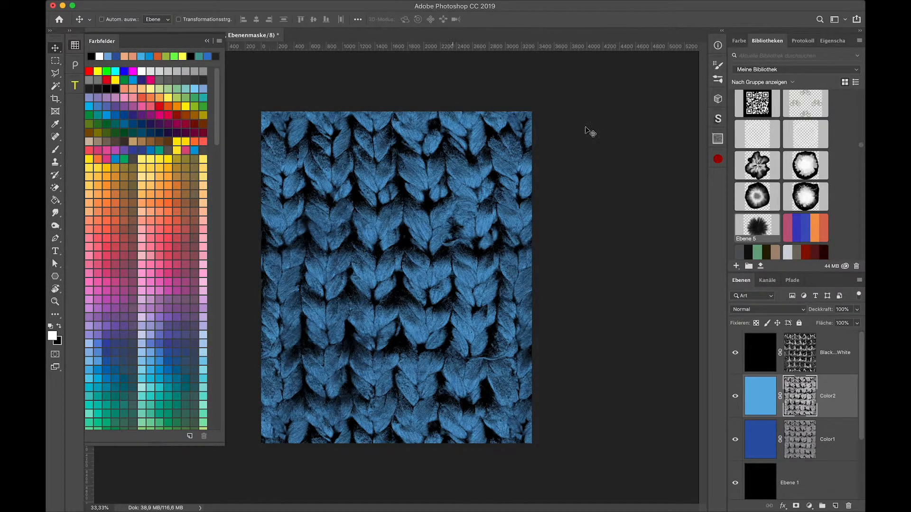